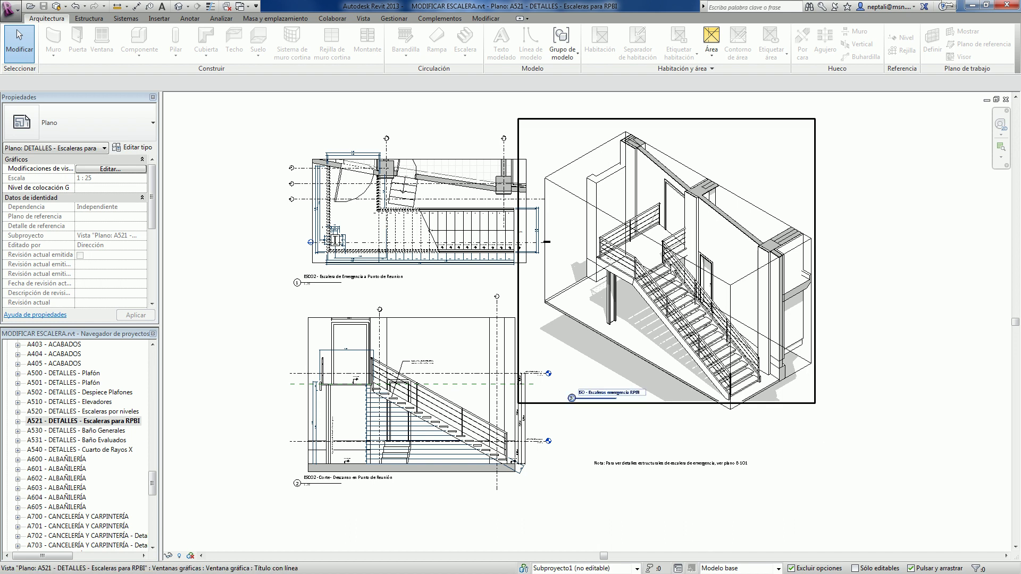
Review the Zanca stringer's type properties in the isometric stair view, cancelling without changes
{"action": "scroll", "coordinate": [665, 253], "scroll_direction": "up", "scroll_amount": 5}
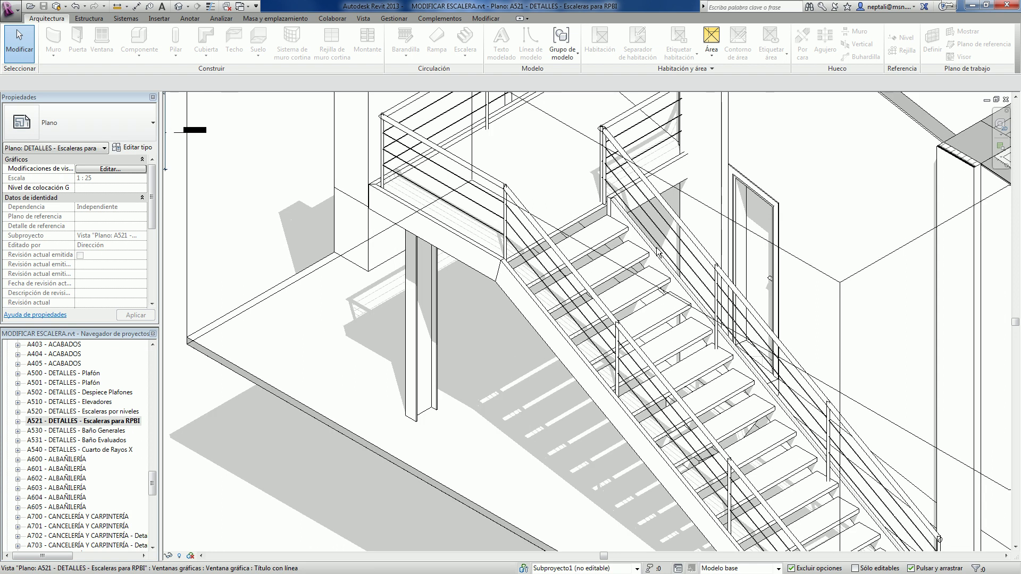
{"action": "right_click", "coordinate": [657, 251]}
{"action": "left_click", "coordinate": [672, 297]}
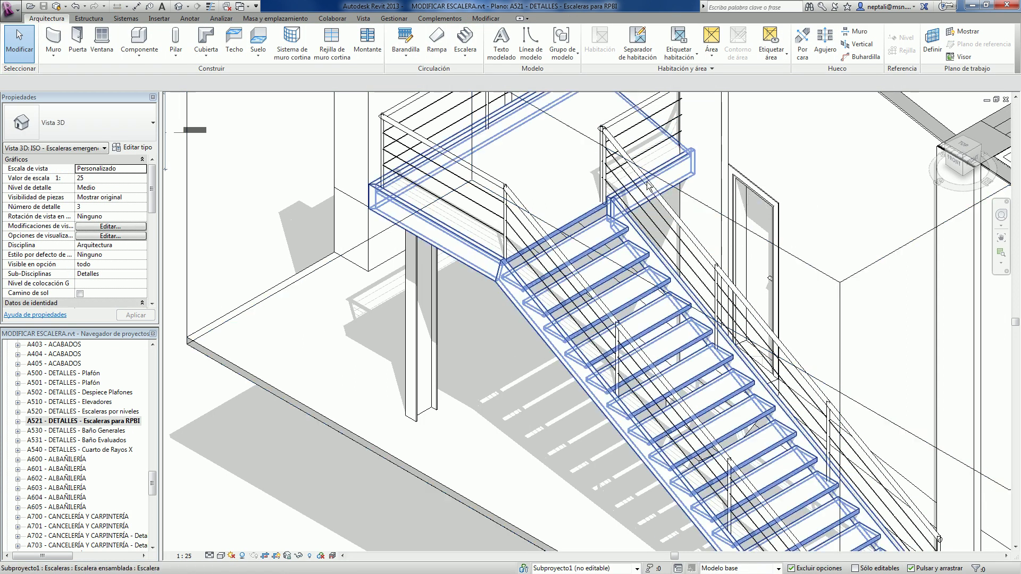
{"action": "left_click", "coordinate": [611, 206]}
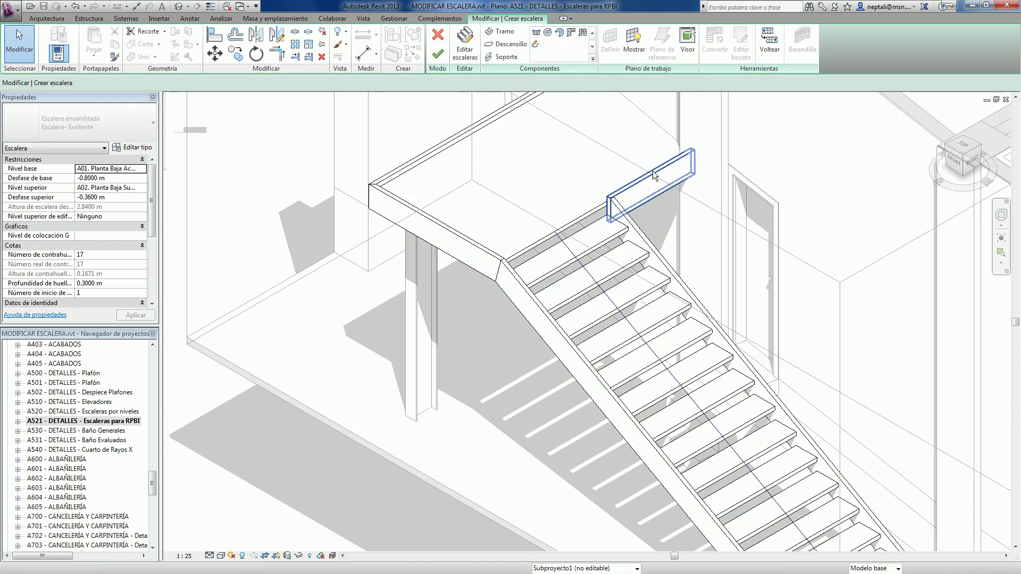
{"action": "left_click", "coordinate": [647, 183]}
{"action": "scroll", "coordinate": [645, 205], "scroll_direction": "down", "scroll_amount": 1}
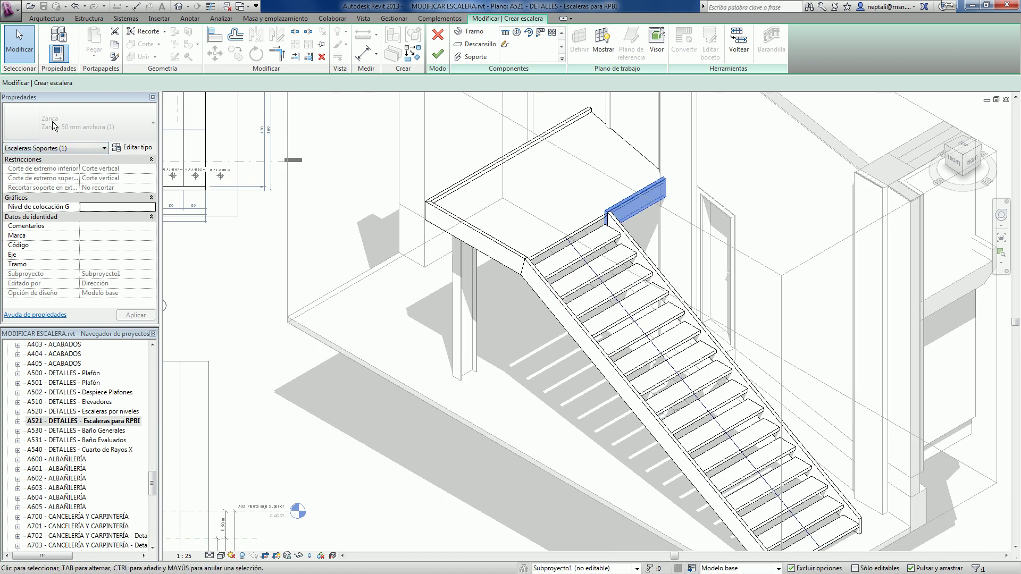
{"action": "left_click", "coordinate": [138, 148]}
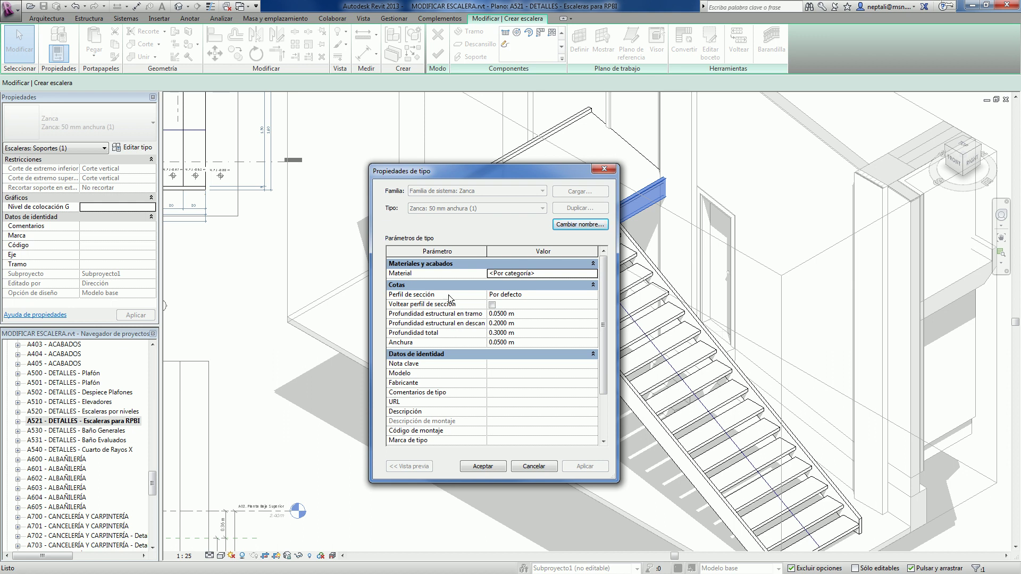
{"action": "left_click", "coordinate": [531, 465]}
Finish editing the stair and bring up the application menu
{"action": "left_click", "coordinate": [439, 42]}
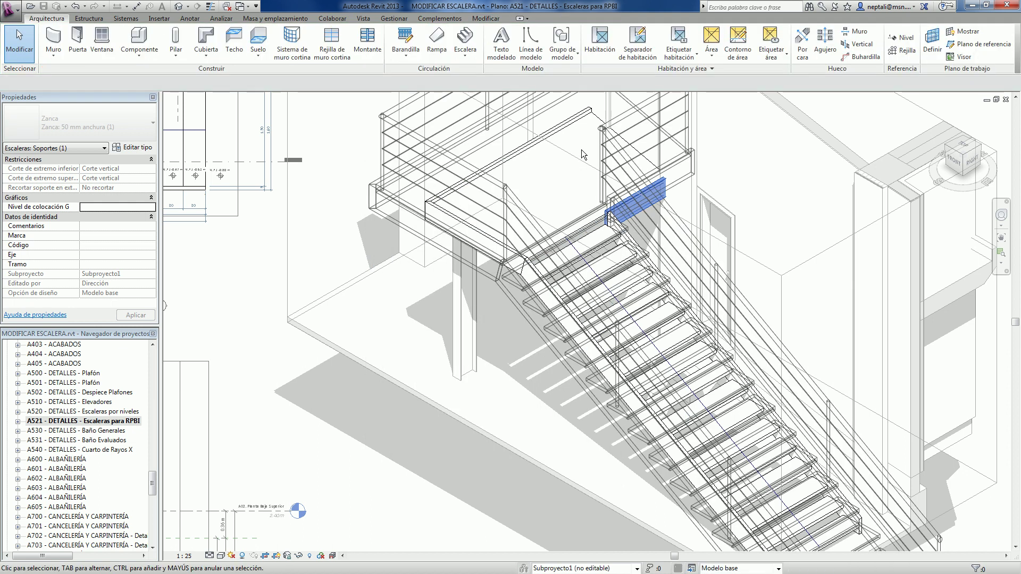
{"action": "scroll", "coordinate": [611, 264], "scroll_direction": "up", "scroll_amount": 2}
{"action": "left_click", "coordinate": [12, 8]}
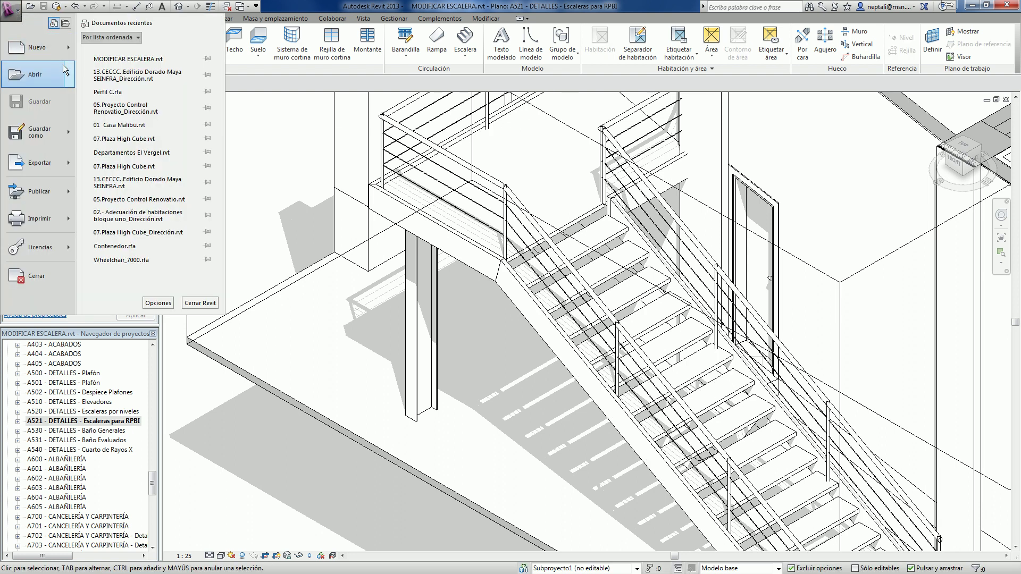
Create a new family from the Spanish 'Perfil métrico.rft' template
{"action": "left_click", "coordinate": [250, 130]}
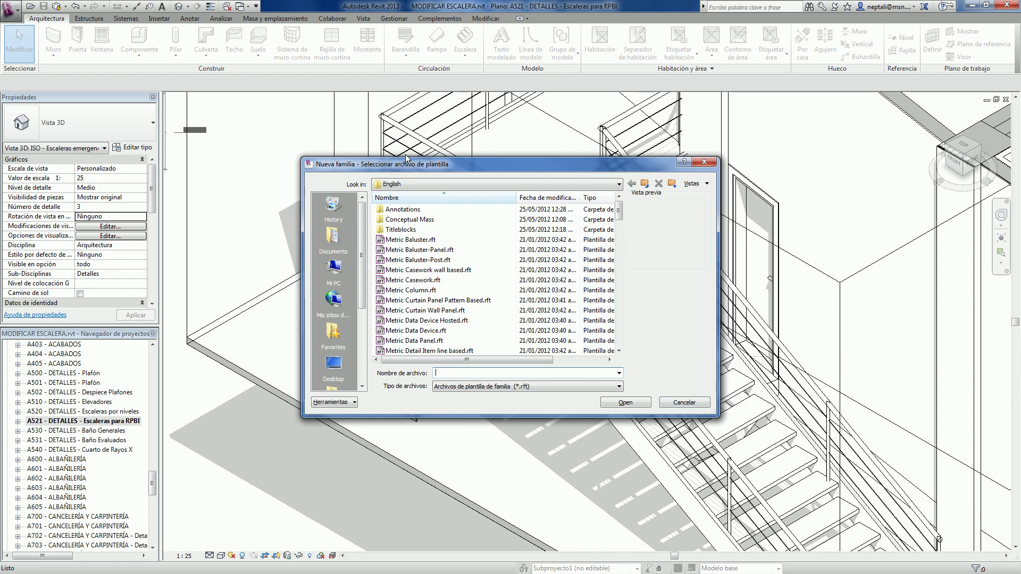
{"action": "left_click", "coordinate": [645, 183]}
{"action": "double_click", "coordinate": [400, 229]}
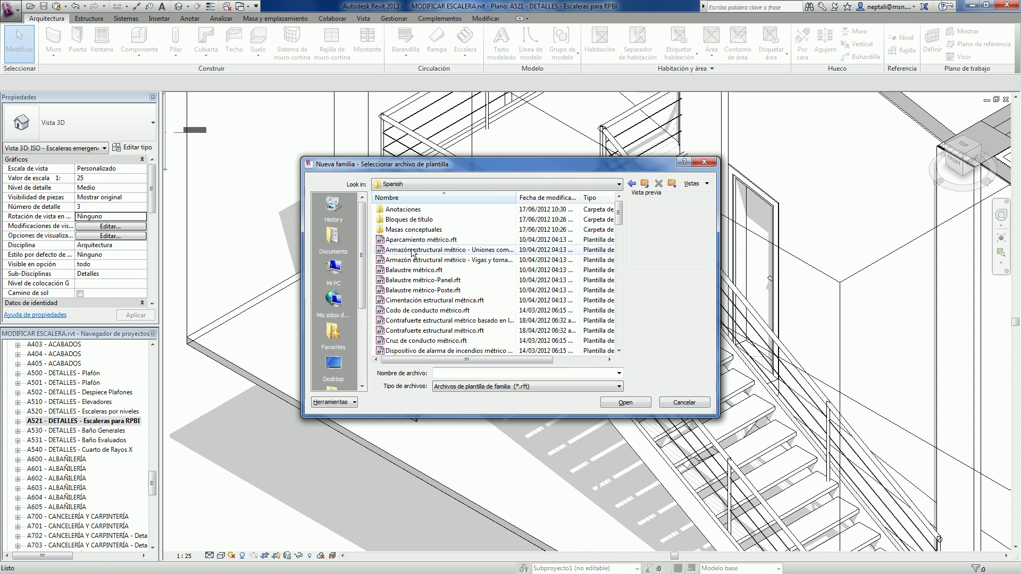
{"action": "left_click", "coordinate": [413, 250]}
{"action": "type", "text": "perfil"}
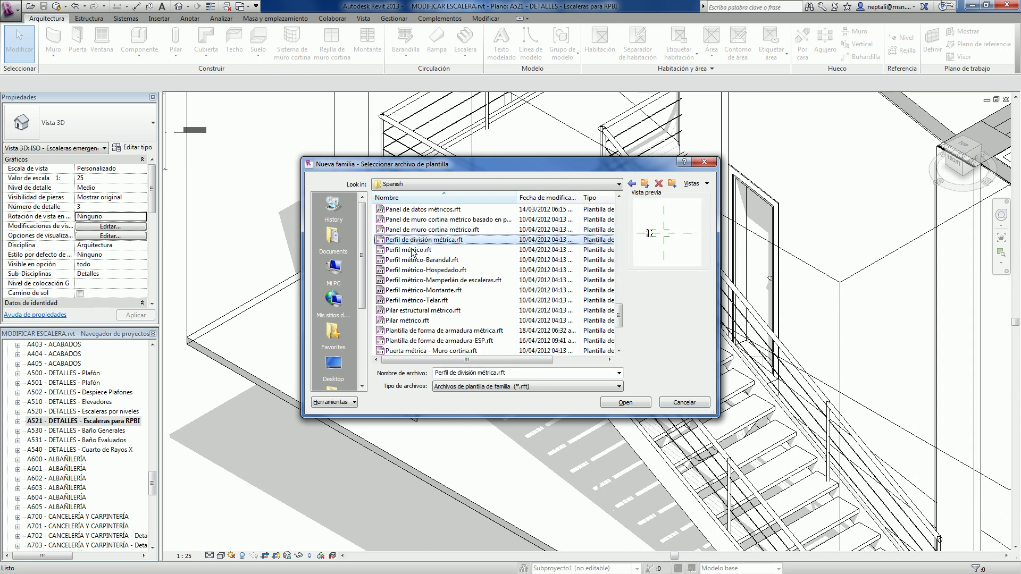
{"action": "left_click", "coordinate": [405, 251]}
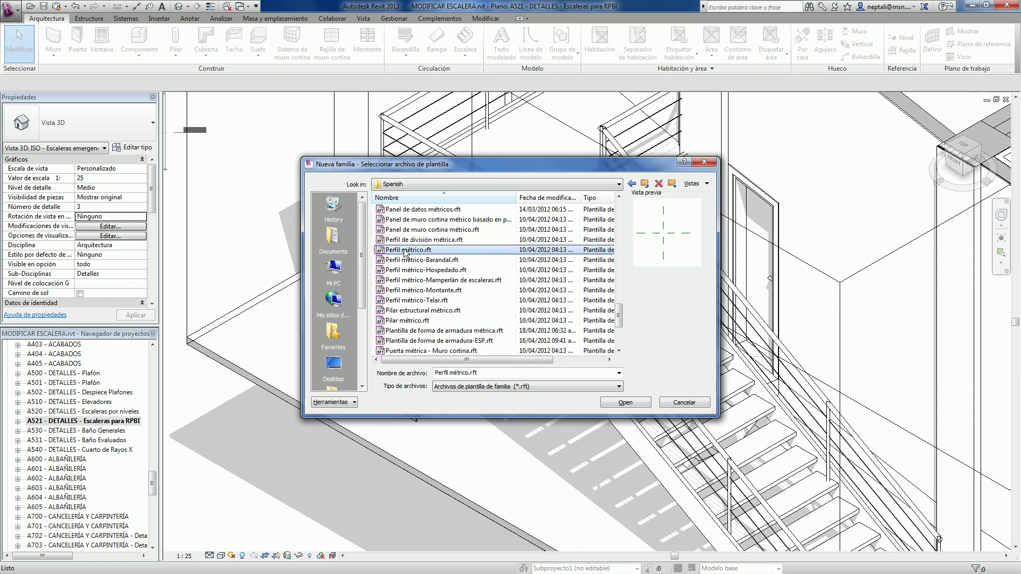
{"action": "left_click", "coordinate": [624, 402]}
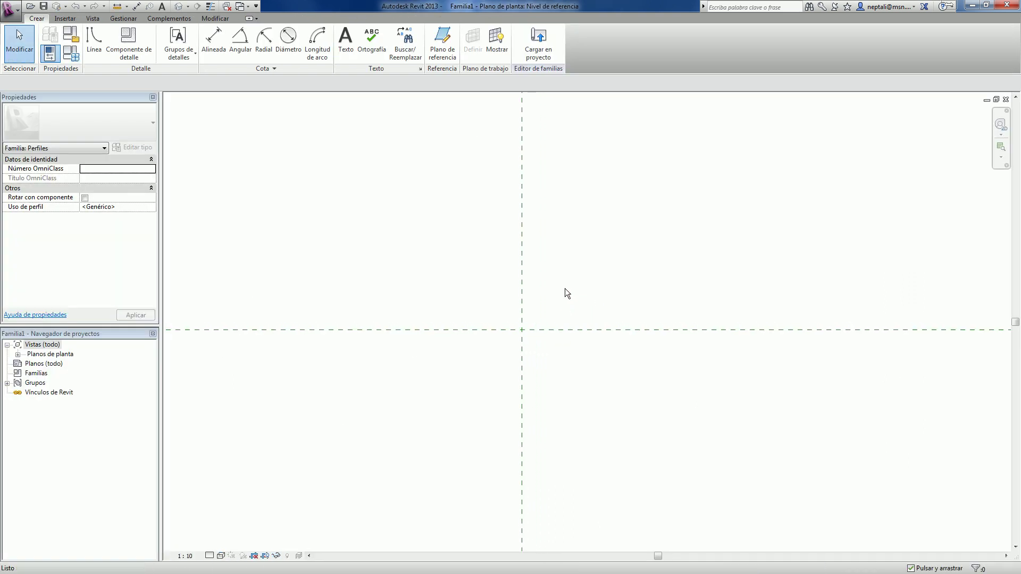
Set the project length units to metres rounded to 2 decimal places
{"action": "key", "text": "u"}
{"action": "key", "text": "n"}
{"action": "left_click", "coordinate": [537, 213]}
{"action": "left_click", "coordinate": [507, 234]}
{"action": "left_click", "coordinate": [510, 265]}
{"action": "left_click", "coordinate": [469, 259]}
{"action": "left_click", "coordinate": [442, 304]}
{"action": "left_click", "coordinate": [500, 366]}
{"action": "left_click", "coordinate": [486, 394]}
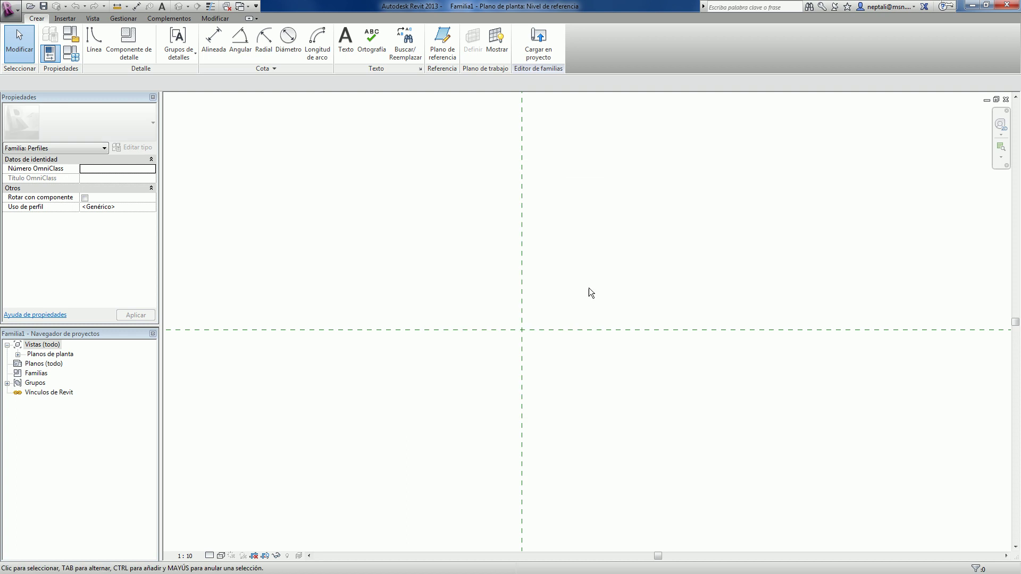
Draw the closed C-channel outline with lines: flanges, outer web and inner edges
{"action": "left_click", "coordinate": [94, 42]}
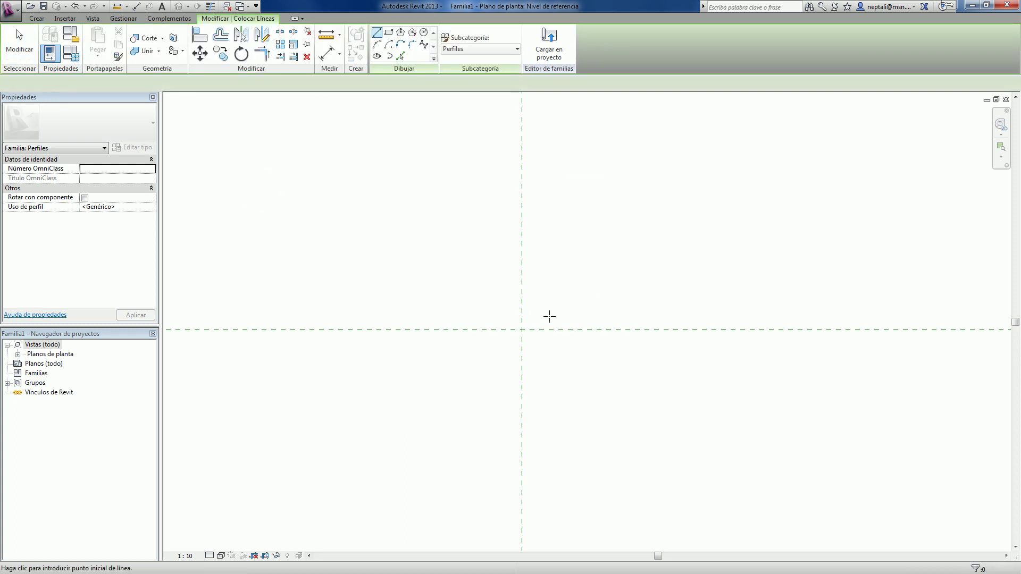
{"action": "left_click", "coordinate": [548, 291]}
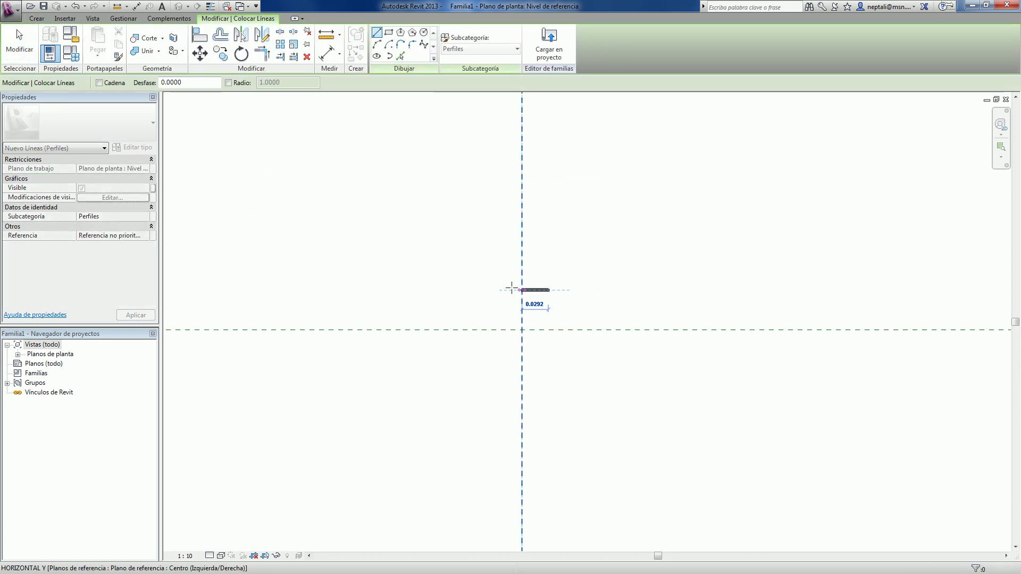
{"action": "left_click", "coordinate": [492, 290]}
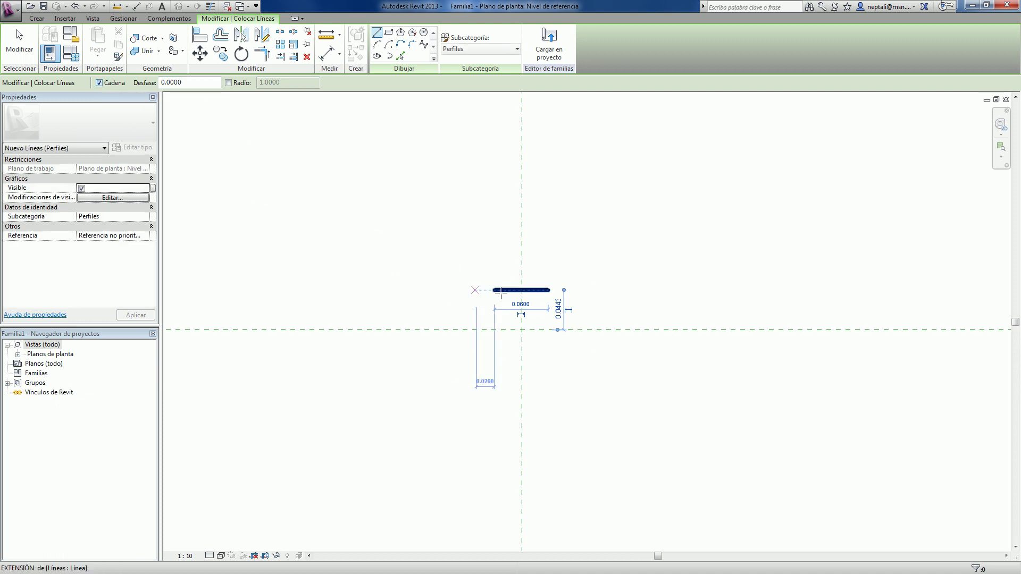
{"action": "left_click", "coordinate": [494, 290]}
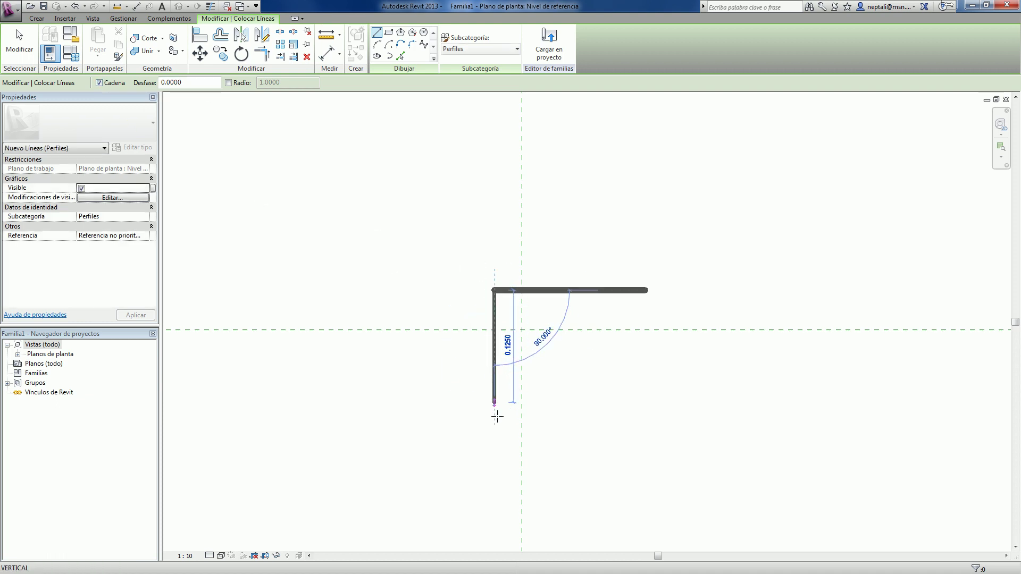
{"action": "left_click", "coordinate": [495, 437]}
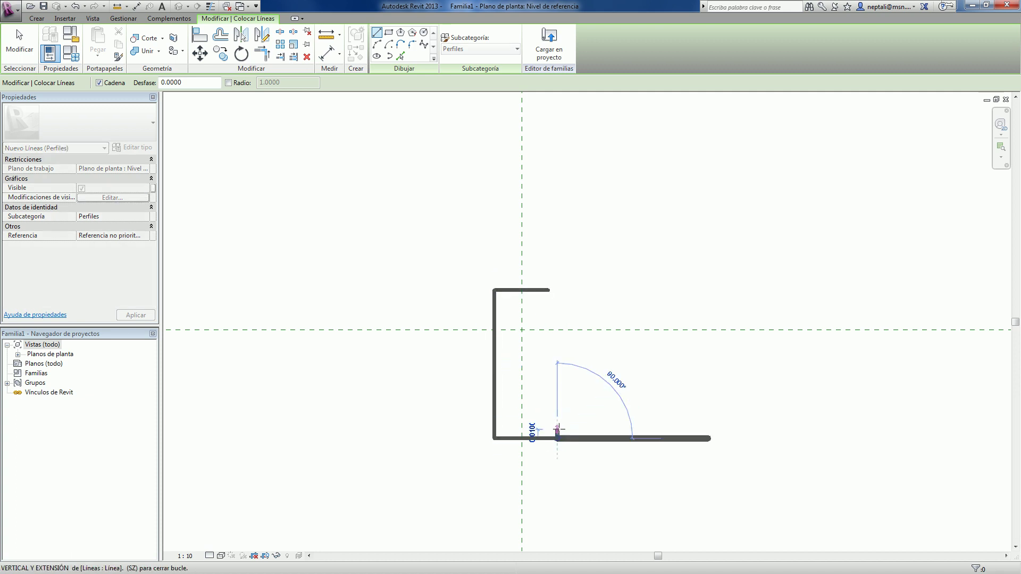
{"action": "left_click", "coordinate": [557, 420]}
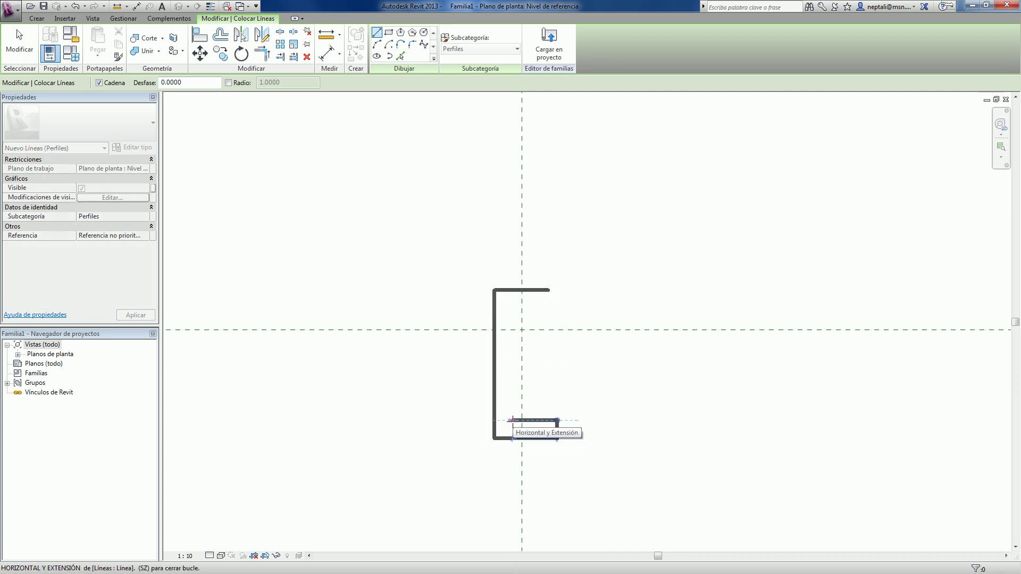
{"action": "left_click", "coordinate": [512, 420]}
{"action": "left_click", "coordinate": [512, 312]}
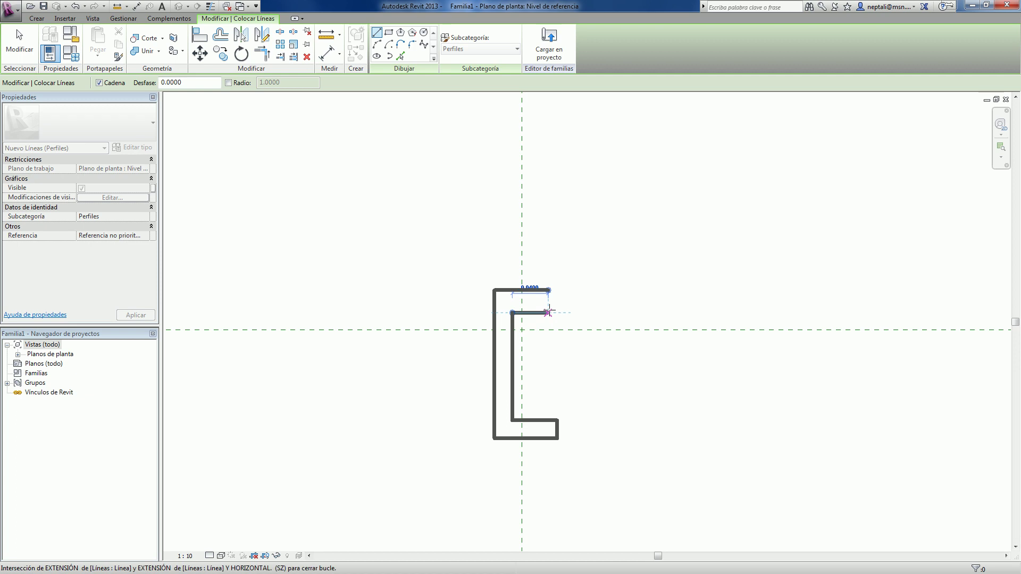
{"action": "left_click", "coordinate": [548, 312]}
{"action": "key", "text": "Escape"}
{"action": "key", "text": "Escape"}
{"action": "scroll", "coordinate": [553, 376], "scroll_direction": "up", "scroll_amount": 1}
{"action": "scroll", "coordinate": [553, 376], "scroll_direction": "down", "scroll_amount": 1}
{"action": "scroll", "coordinate": [557, 366], "scroll_direction": "down", "scroll_amount": 1}
{"action": "scroll", "coordinate": [557, 350], "scroll_direction": "up", "scroll_amount": 1}
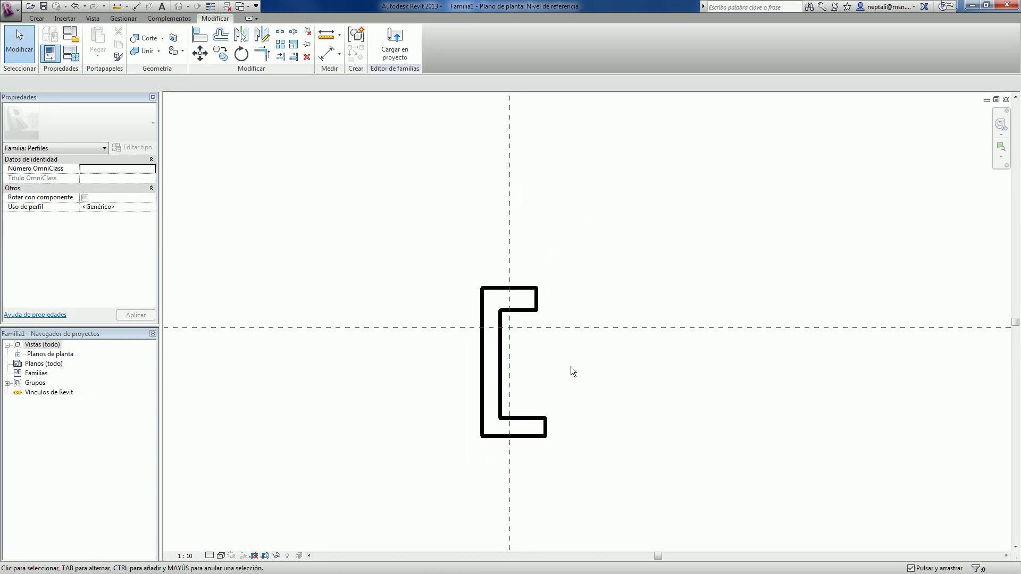
Add aligned dimensions for the 0.17 height, 0.06 top width and 0.07 bottom width
{"action": "key", "text": "d"}
{"action": "key", "text": "i"}
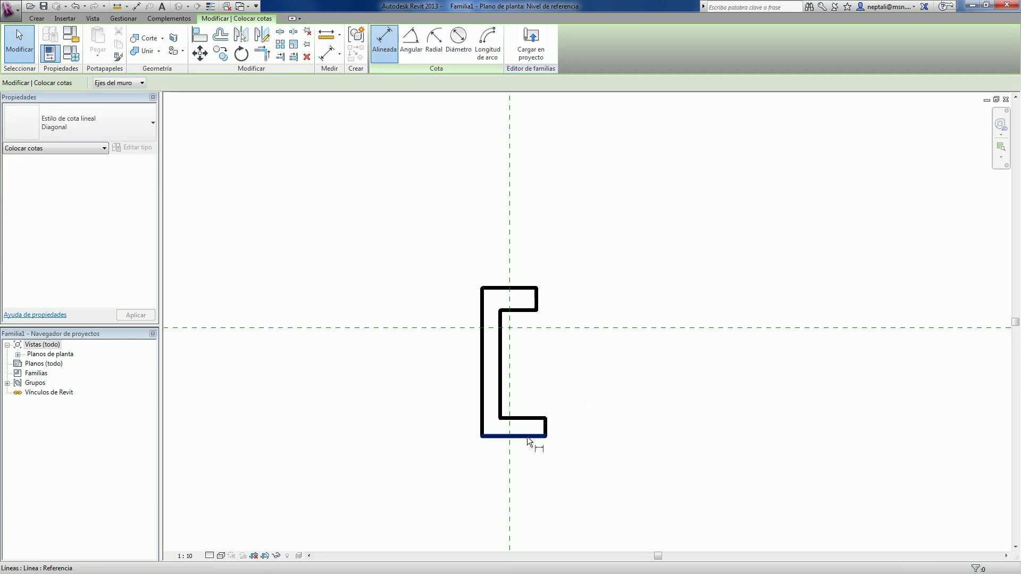
{"action": "left_click", "coordinate": [528, 436]}
{"action": "left_click", "coordinate": [521, 287]}
{"action": "left_click", "coordinate": [345, 314]}
{"action": "left_click", "coordinate": [481, 351]}
{"action": "left_click", "coordinate": [536, 300]}
{"action": "left_click", "coordinate": [536, 189]}
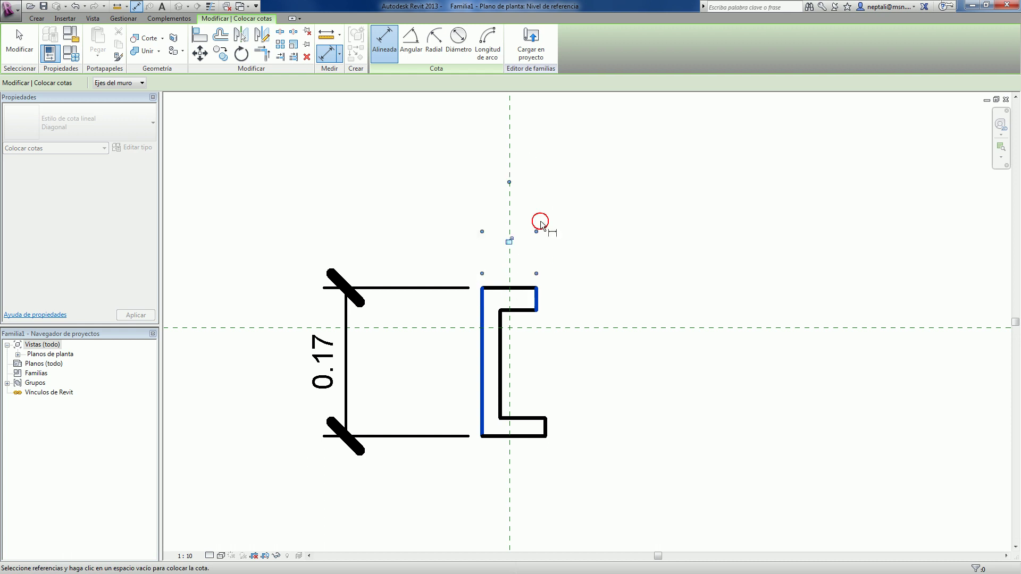
{"action": "left_click", "coordinate": [546, 428]}
{"action": "left_click", "coordinate": [483, 432]}
{"action": "left_click", "coordinate": [480, 512]}
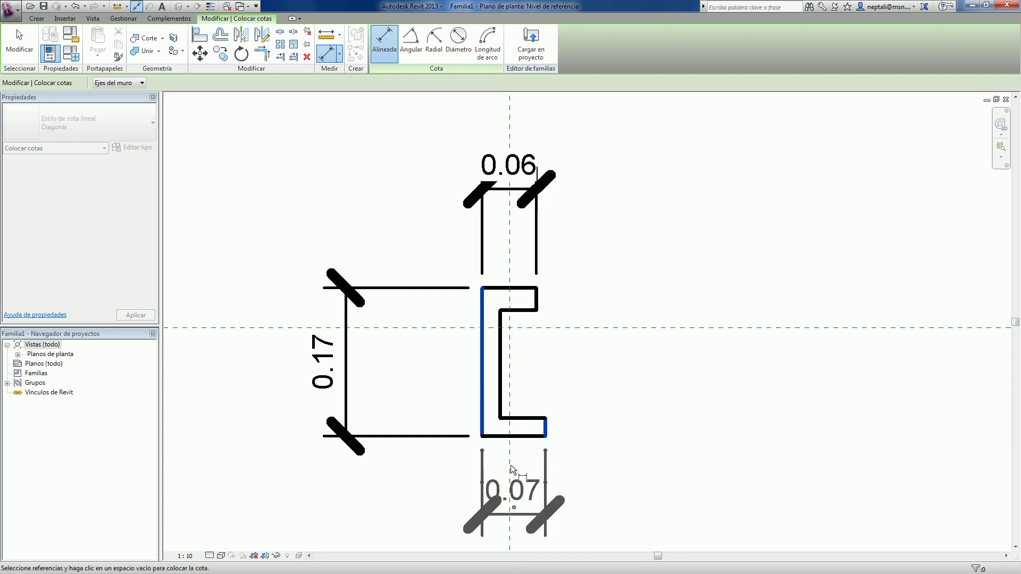
Dimension the thicknesses (0.02 bottom flange, 0.02 web, 0.03 top flange) and select the lower 0.02 for labelling
{"action": "left_click", "coordinate": [522, 436]}
{"action": "left_click", "coordinate": [524, 418]}
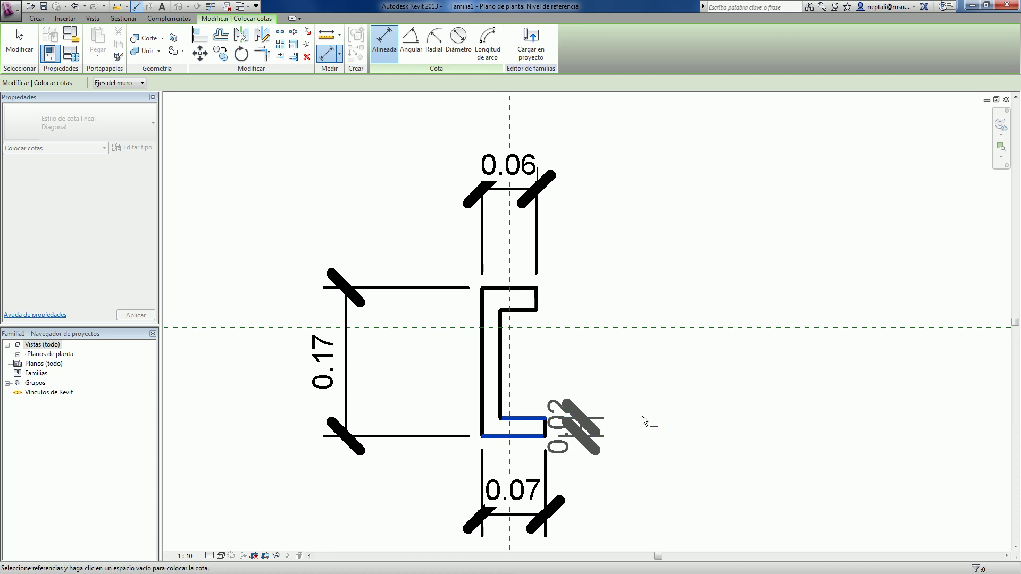
{"action": "left_click", "coordinate": [580, 403]}
{"action": "left_click", "coordinate": [500, 381]}
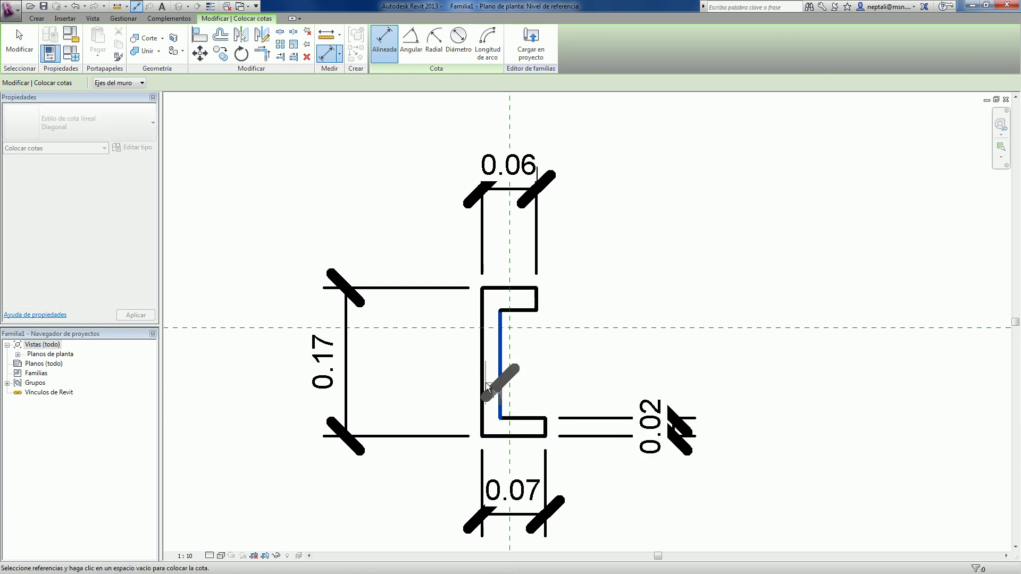
{"action": "left_click", "coordinate": [483, 387]}
{"action": "scroll", "coordinate": [482, 383], "scroll_direction": "down", "scroll_amount": 2}
{"action": "left_click", "coordinate": [483, 165]}
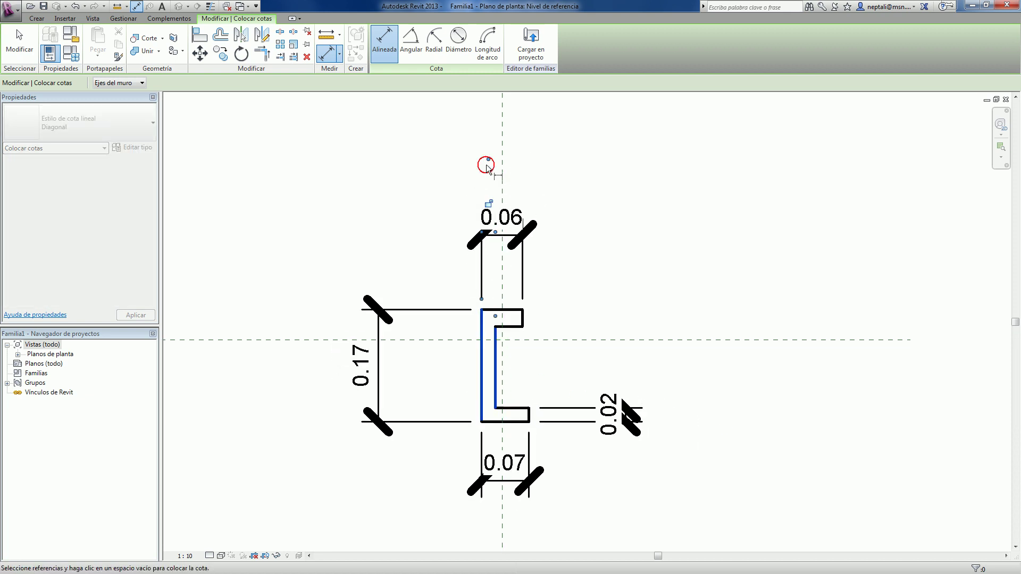
{"action": "left_click", "coordinate": [503, 309]}
{"action": "left_click", "coordinate": [519, 326]}
{"action": "left_click", "coordinate": [617, 338]}
{"action": "key", "text": "Escape"}
{"action": "key", "text": "Escape"}
{"action": "left_click", "coordinate": [550, 408]}
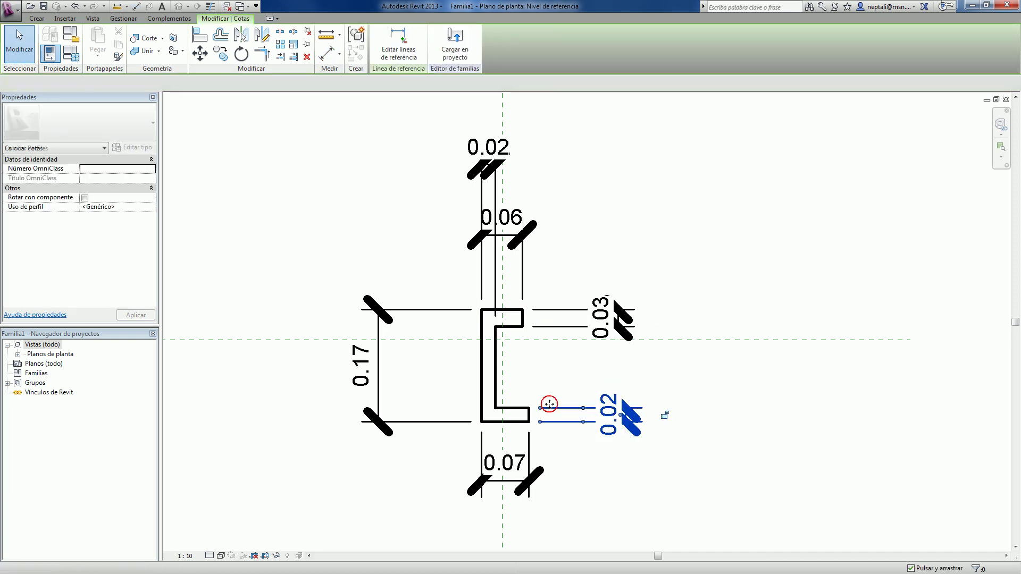
{"action": "left_click", "coordinate": [301, 85]}
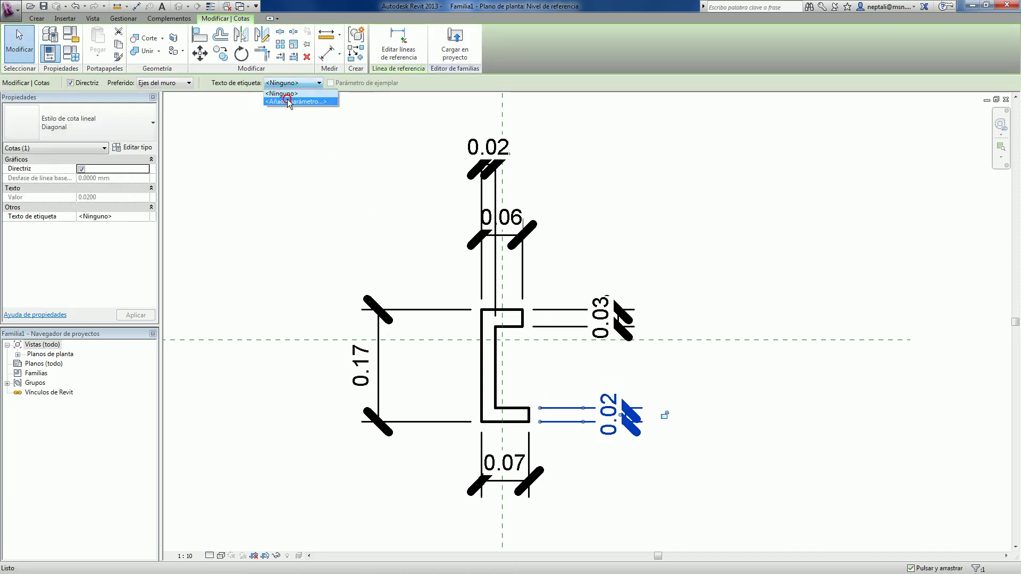
Create the Espesor parameter and label both thickness dimensions with it
{"action": "left_click", "coordinate": [289, 97]}
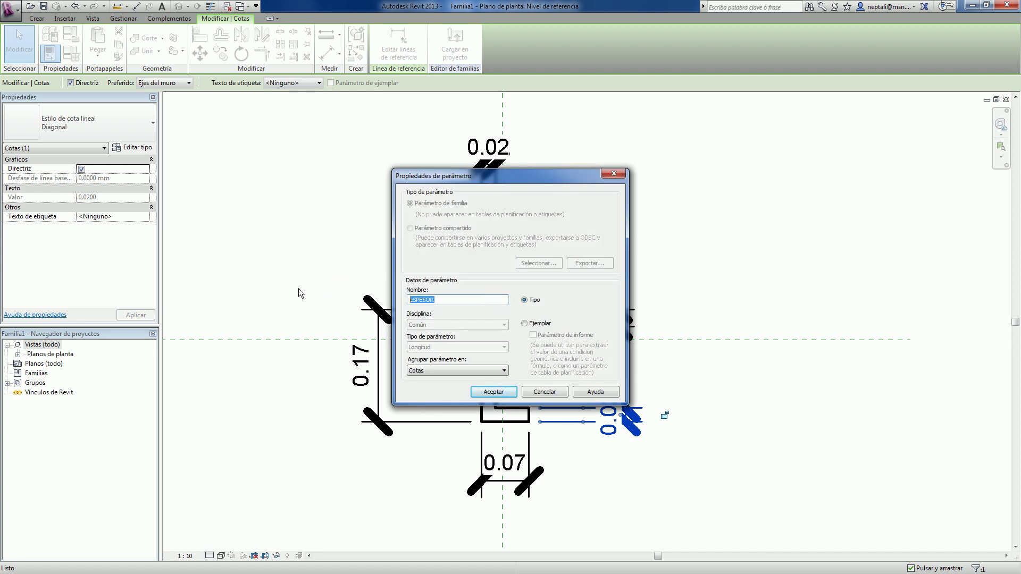
{"action": "type", "text": "Espesor"}
{"action": "left_click", "coordinate": [494, 392]}
{"action": "left_click", "coordinate": [546, 325]}
{"action": "left_click", "coordinate": [482, 197], "text": "ctrl"}
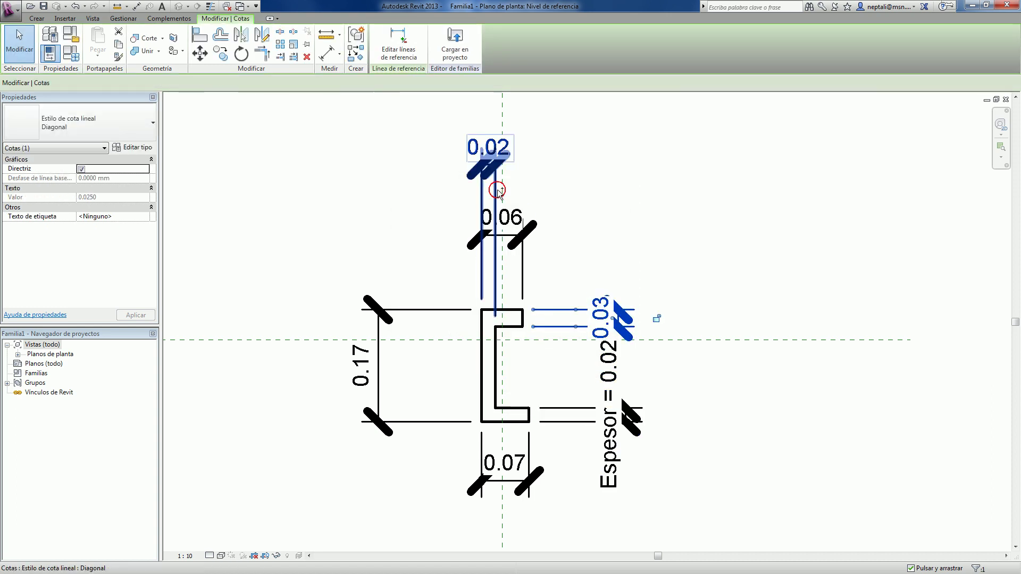
{"action": "left_click", "coordinate": [304, 82]}
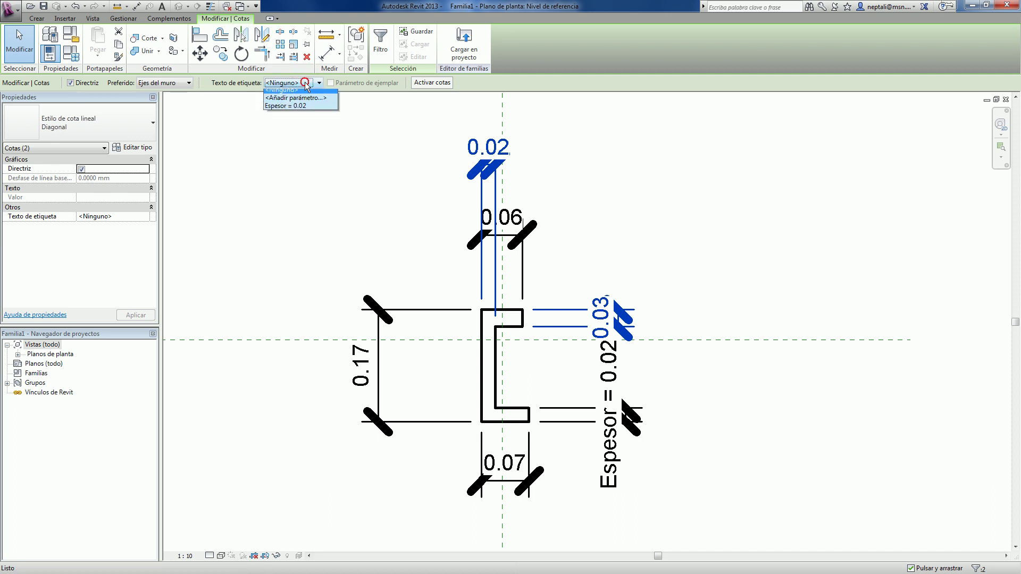
{"action": "left_click", "coordinate": [292, 110]}
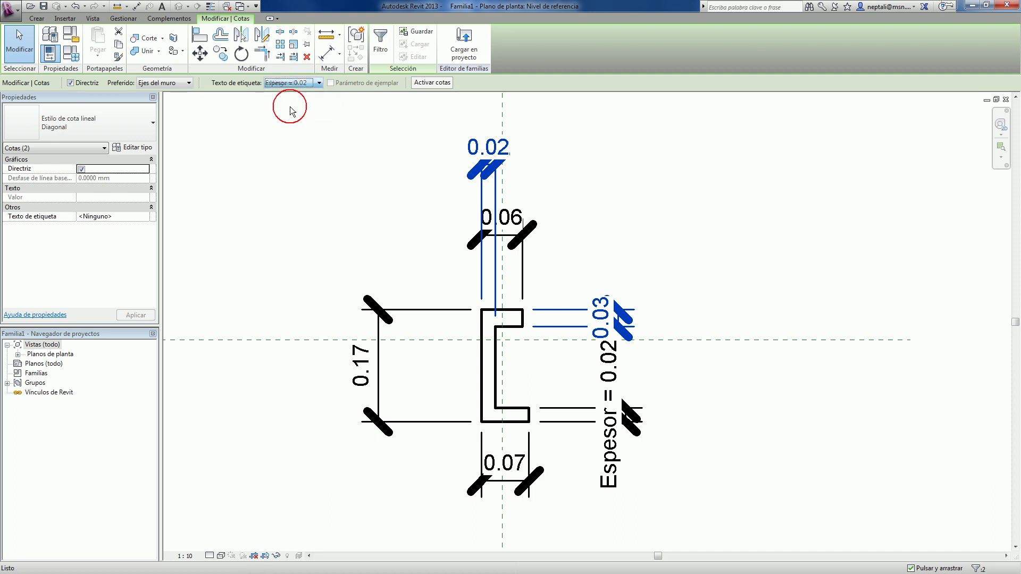
{"action": "left_click", "coordinate": [399, 234]}
{"action": "scroll", "coordinate": [525, 347], "scroll_direction": "up", "scroll_amount": 2}
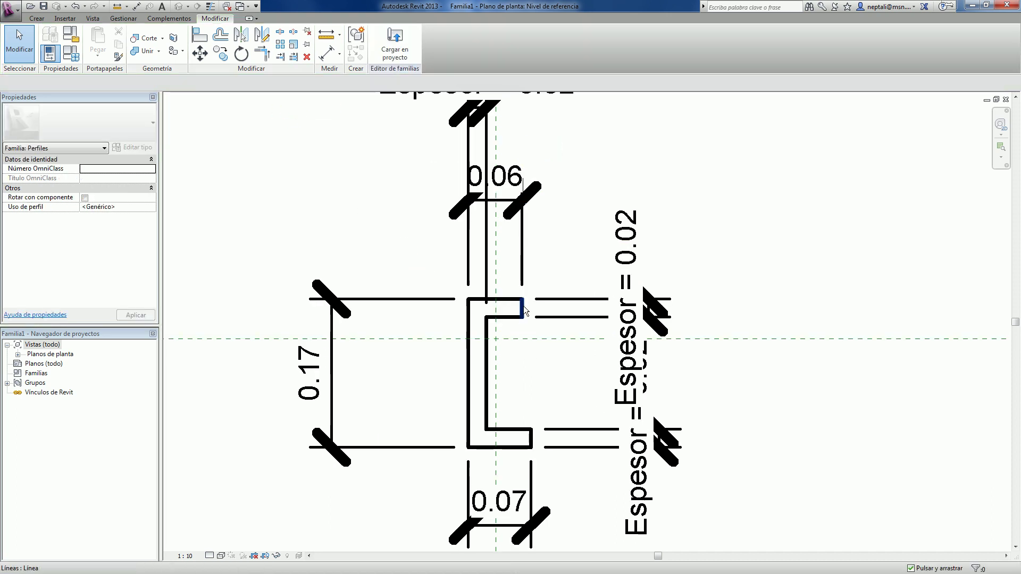
Label the 0.06 flange width dimension with a new Ancho parameter
{"action": "left_click", "coordinate": [521, 258]}
{"action": "left_click", "coordinate": [308, 82]}
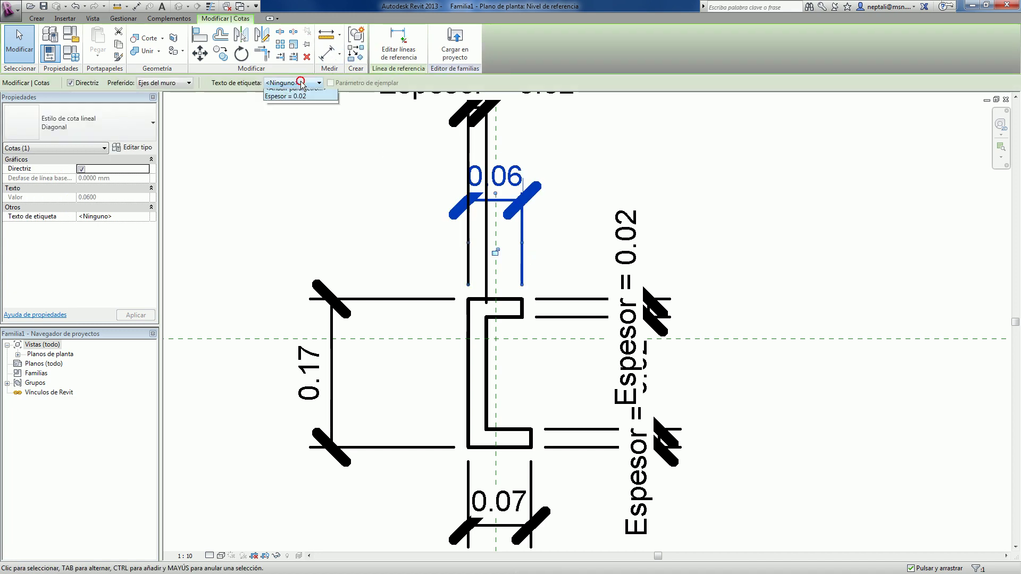
{"action": "left_click", "coordinate": [289, 100]}
{"action": "type", "text": "Ancho"}
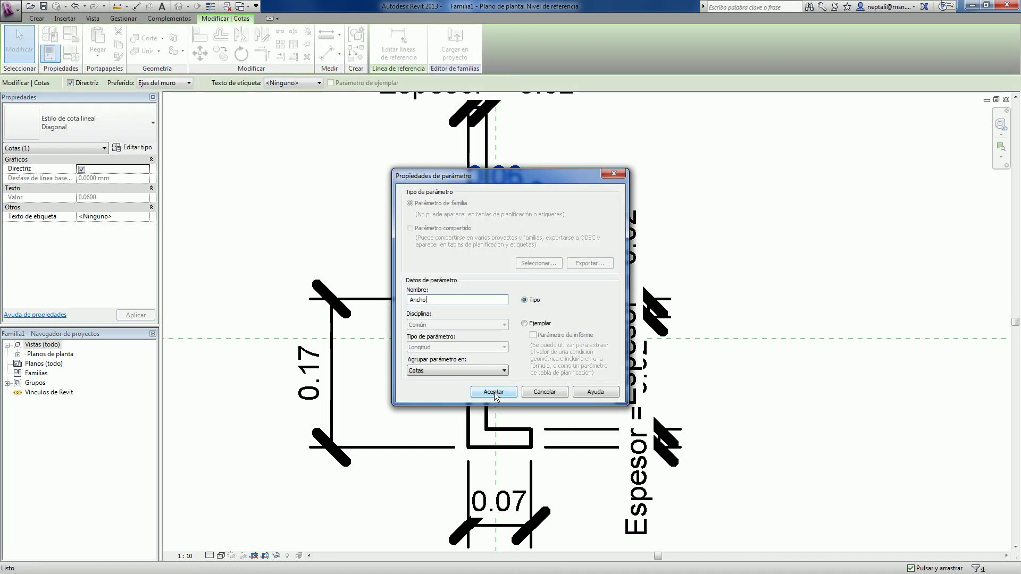
{"action": "left_click", "coordinate": [493, 392]}
Label the 0.17 height dimension with a new Alto parameter
{"action": "left_click", "coordinate": [433, 299]}
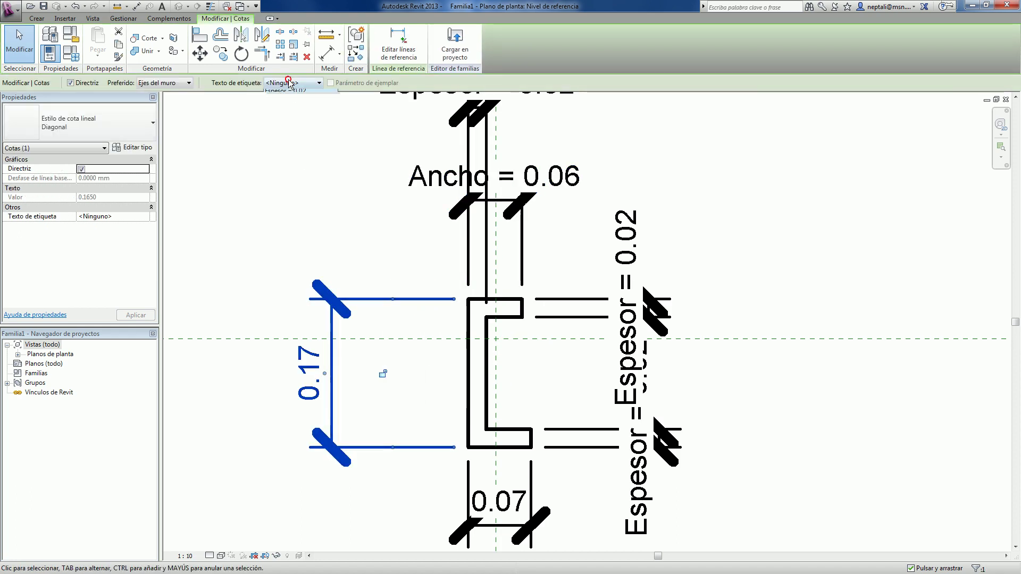
{"action": "left_click", "coordinate": [286, 101]}
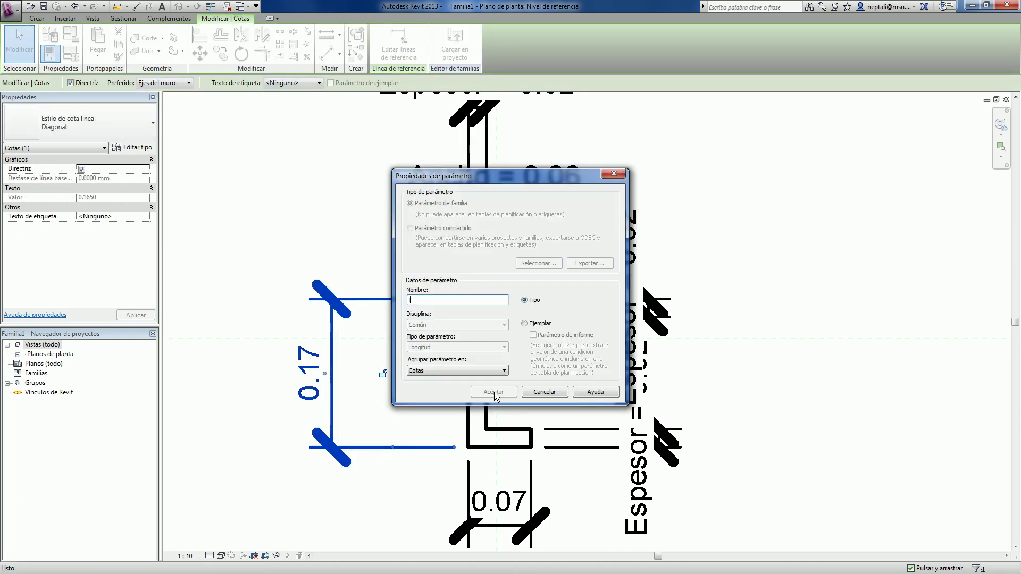
{"action": "type", "text": "Alto"}
{"action": "left_click", "coordinate": [494, 393]}
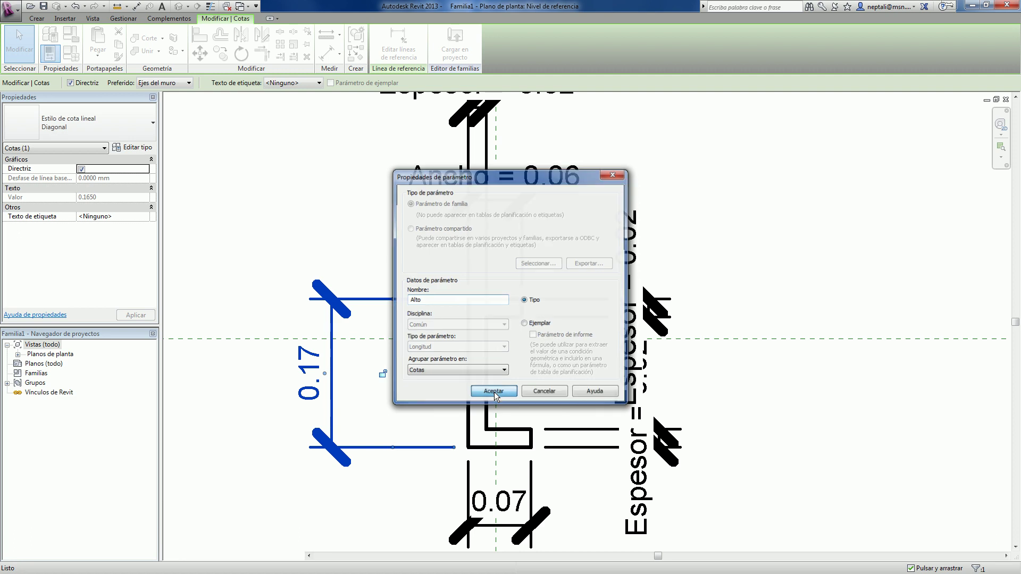
{"action": "scroll", "coordinate": [750, 408], "scroll_direction": "down", "scroll_amount": 2}
{"action": "left_click", "coordinate": [738, 410]}
{"action": "scroll", "coordinate": [738, 410], "scroll_direction": "up", "scroll_amount": 1}
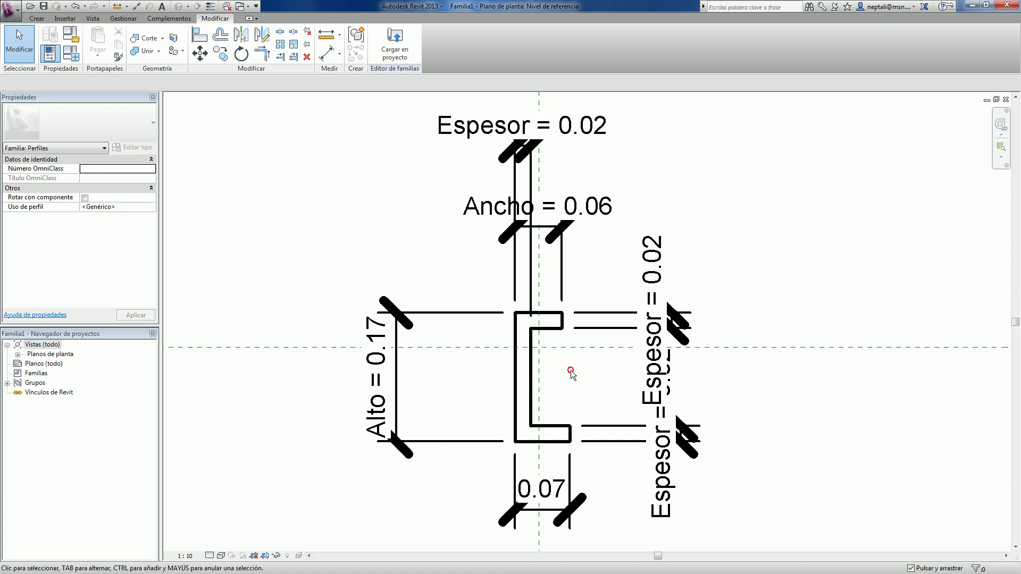
Add an EQ dimension from bottom edge through the horizontal reference plane to top edge
{"action": "key", "text": "d"}
{"action": "key", "text": "i"}
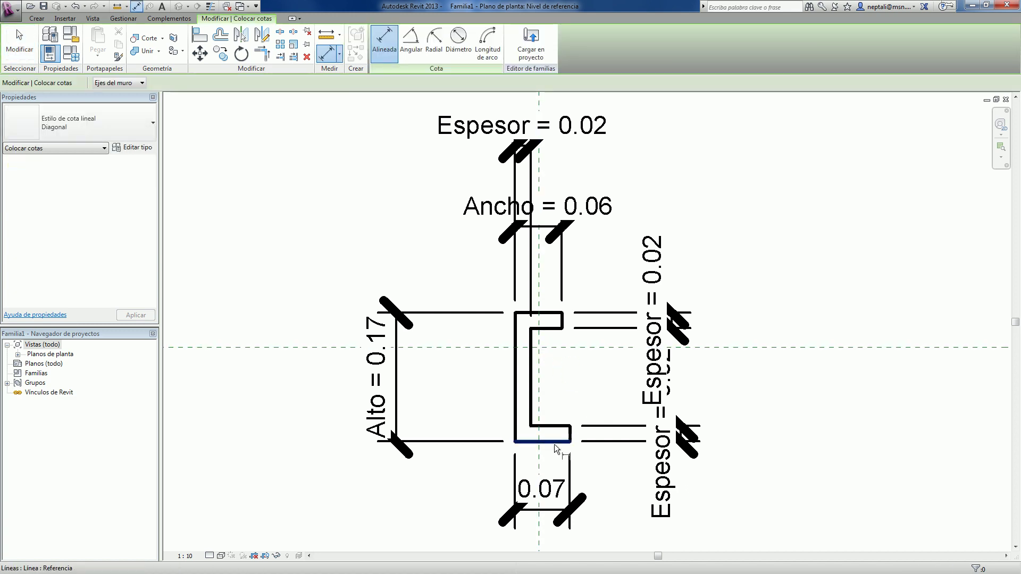
{"action": "left_click", "coordinate": [554, 444]}
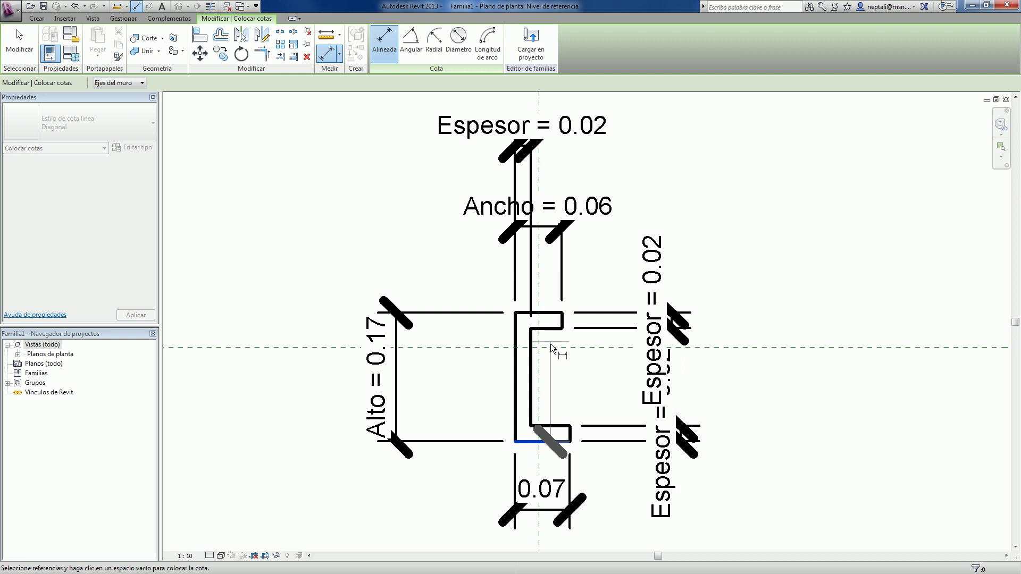
{"action": "left_click", "coordinate": [551, 347]}
{"action": "left_click", "coordinate": [551, 313]}
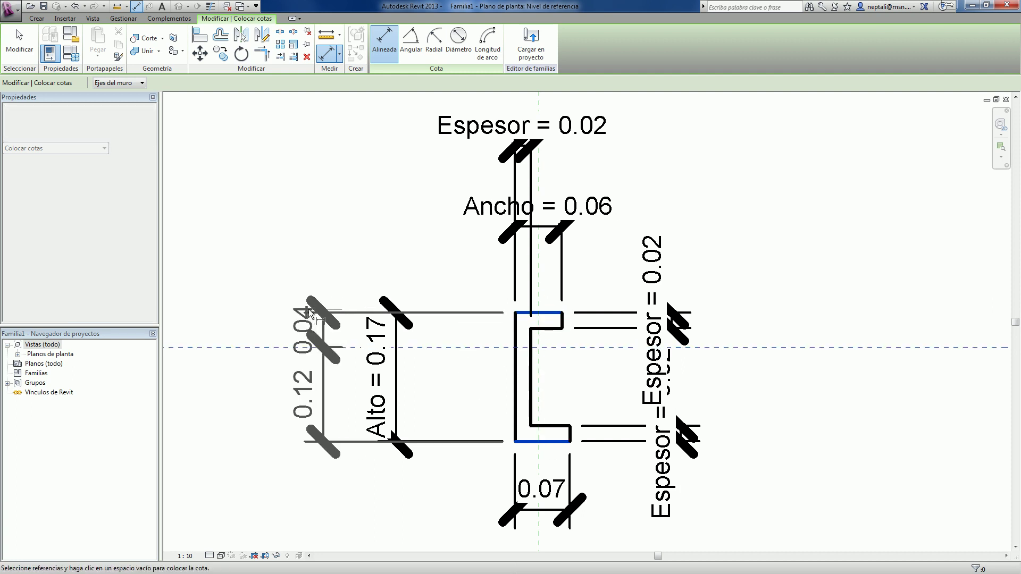
{"action": "left_click", "coordinate": [274, 327]}
{"action": "left_click", "coordinate": [176, 348]}
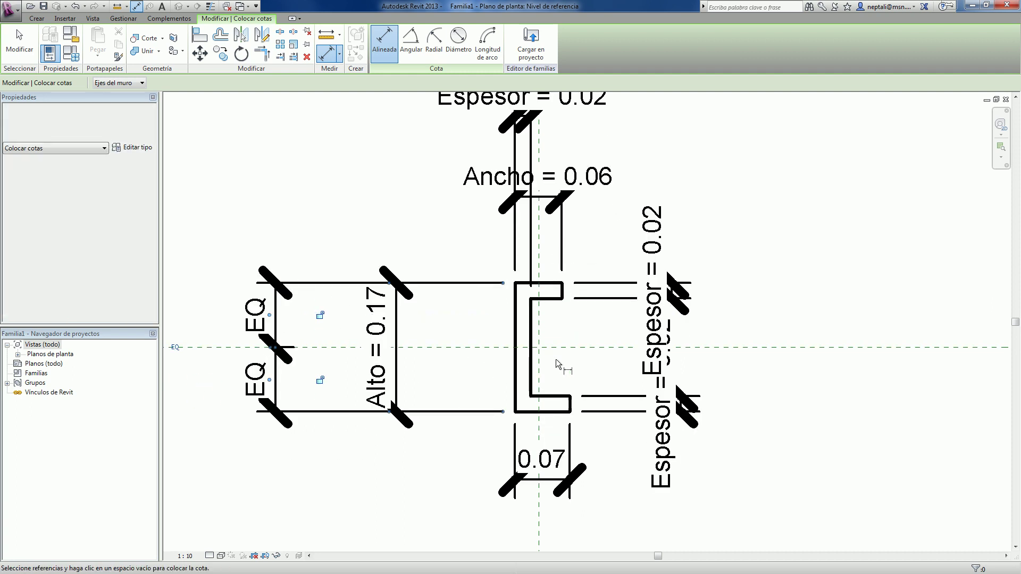
{"action": "left_click", "coordinate": [569, 404]}
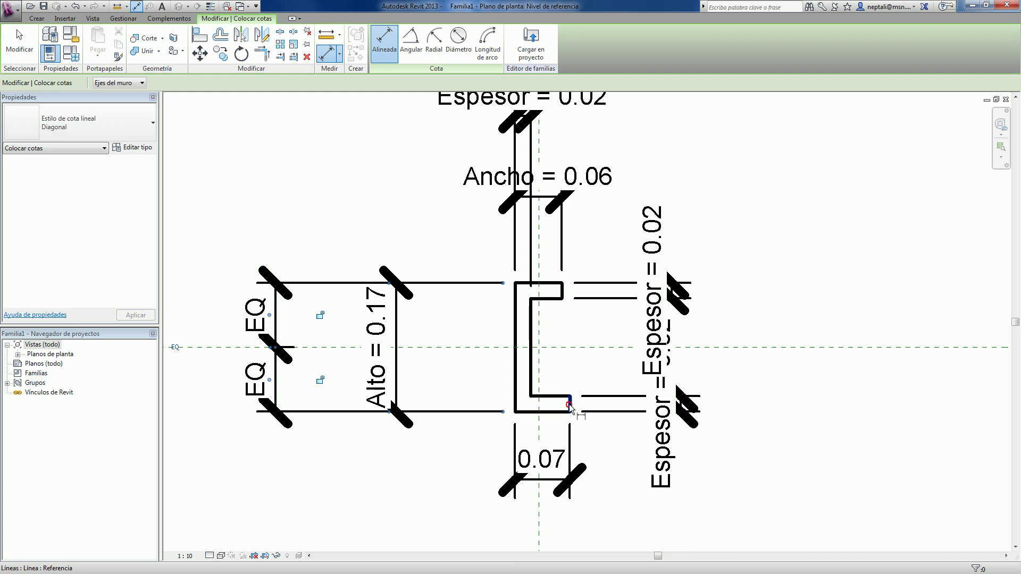
Add an EQ dimension across the vertical reference plane to centre the profile horizontally
{"action": "left_click", "coordinate": [514, 404]}
{"action": "key", "text": "Escape"}
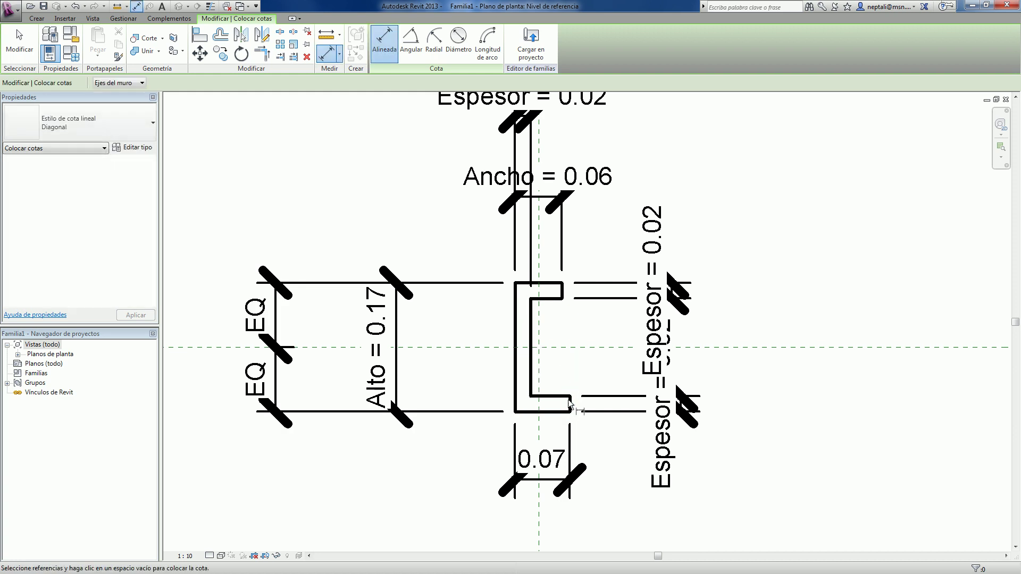
{"action": "left_click", "coordinate": [570, 406]}
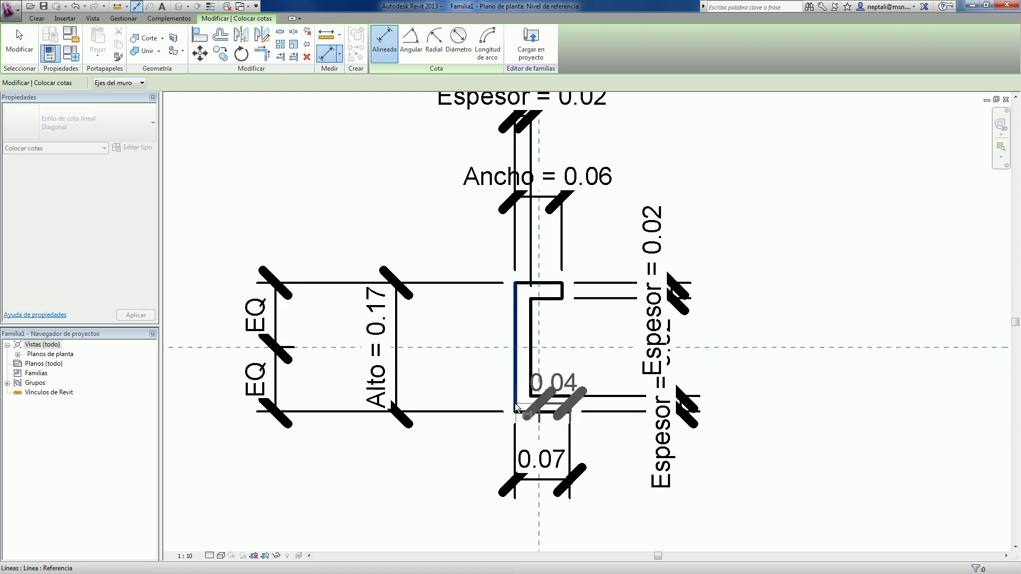
{"action": "left_click", "coordinate": [519, 398]}
{"action": "scroll", "coordinate": [518, 399], "scroll_direction": "down", "scroll_amount": 1}
{"action": "middle_click_drag", "start_coordinate": [532, 479], "coordinate": [532, 367]}
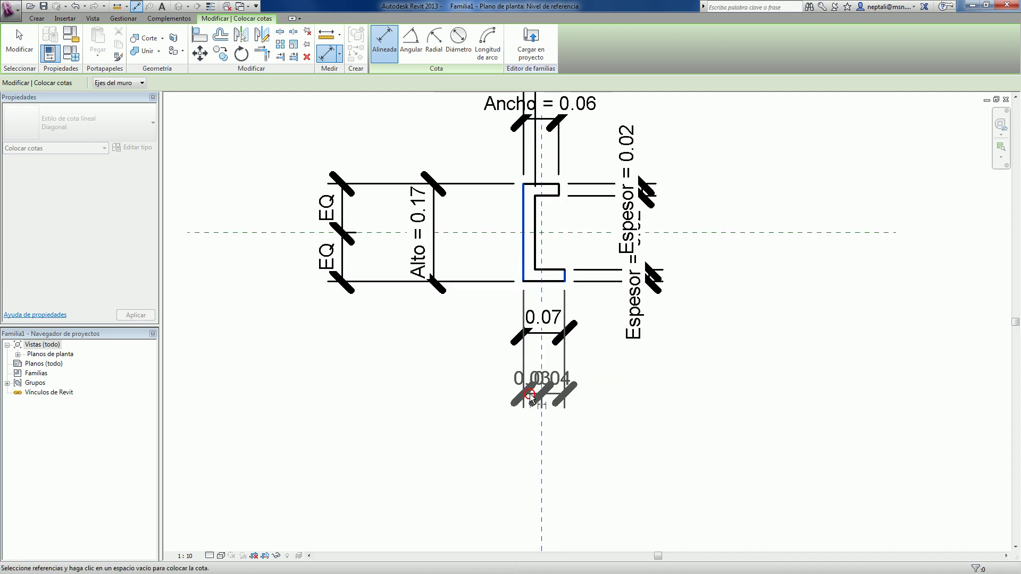
{"action": "left_click", "coordinate": [508, 382]}
{"action": "left_click", "coordinate": [544, 319]}
{"action": "scroll", "coordinate": [583, 393], "scroll_direction": "down", "scroll_amount": 1}
{"action": "scroll", "coordinate": [516, 409], "scroll_direction": "up", "scroll_amount": 1}
{"action": "scroll", "coordinate": [516, 393], "scroll_direction": "up", "scroll_amount": 1}
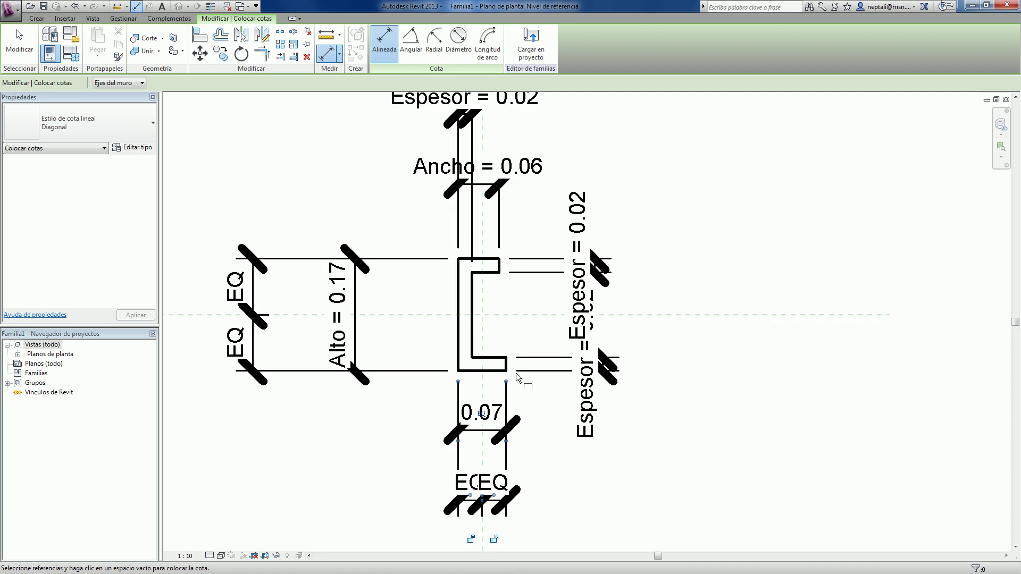
{"action": "key", "text": "Escape"}
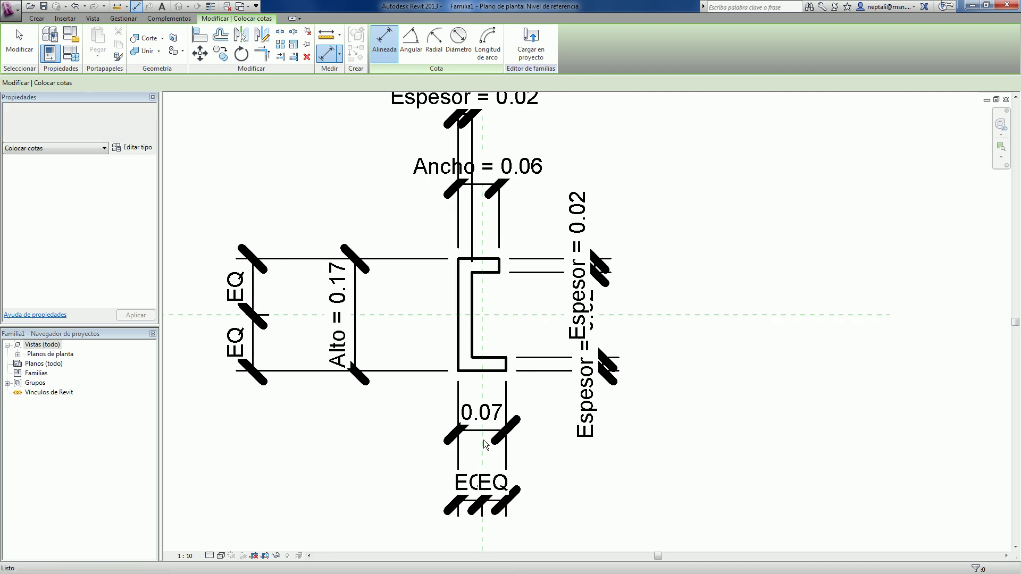
Label the bottom 0.07 dimension with the Ancho parameter
{"action": "left_click", "coordinate": [489, 433]}
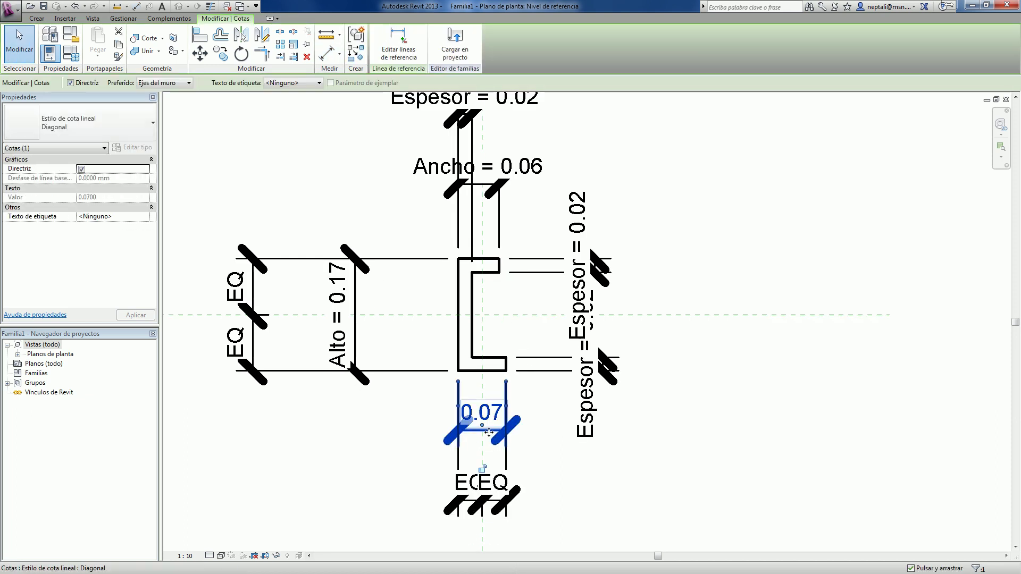
{"action": "left_click", "coordinate": [292, 85]}
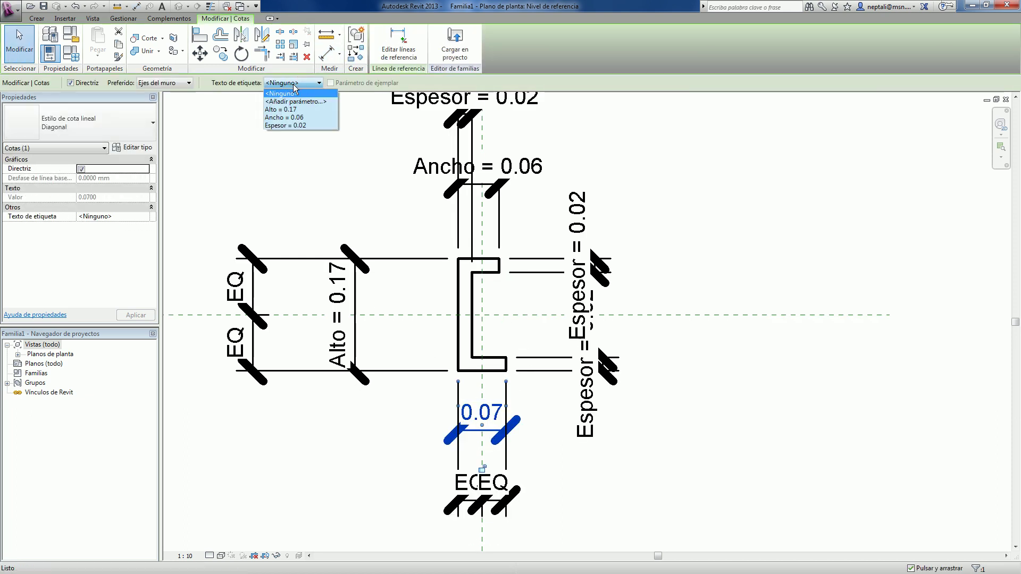
{"action": "left_click", "coordinate": [288, 115]}
{"action": "left_click", "coordinate": [696, 391]}
{"action": "scroll", "coordinate": [527, 349], "scroll_direction": "down", "scroll_amount": 2}
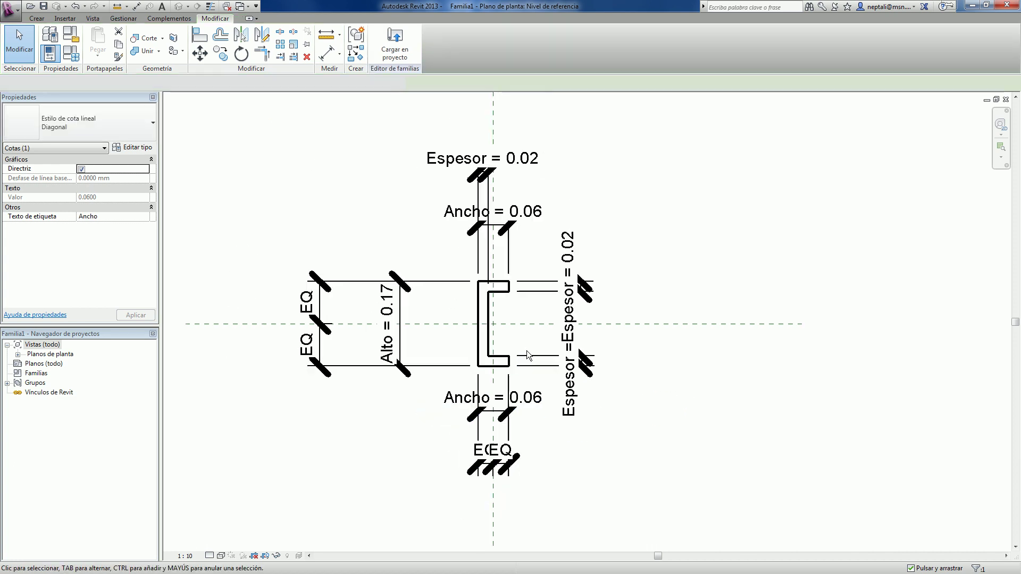
{"action": "scroll", "coordinate": [526, 350], "scroll_direction": "down", "scroll_amount": 1}
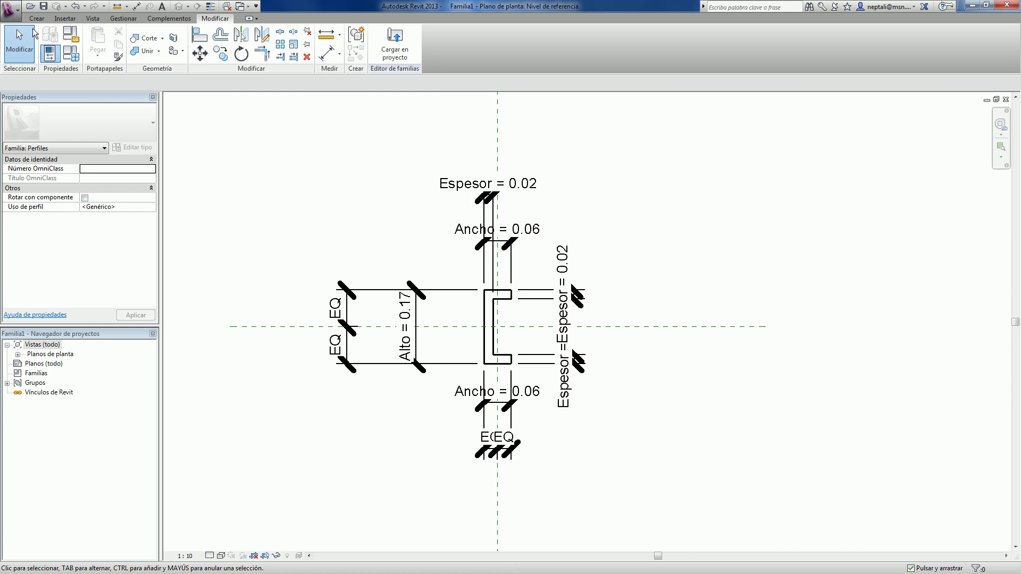
{"action": "left_click", "coordinate": [11, 8]}
Save the profile as a family file named 'Perfil C1.rfa' on the Desktop
{"action": "left_click", "coordinate": [57, 131]}
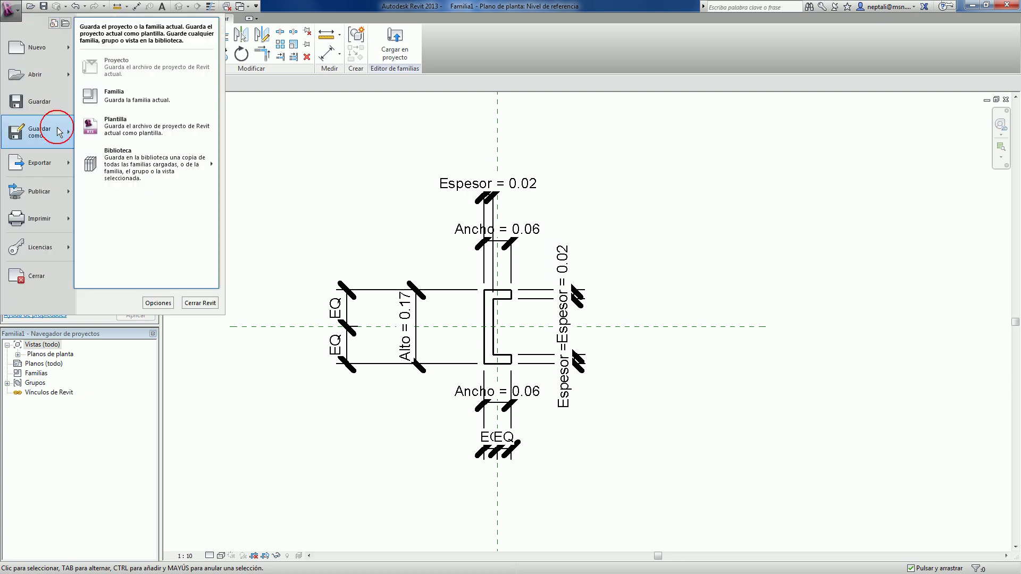
{"action": "left_click", "coordinate": [122, 96]}
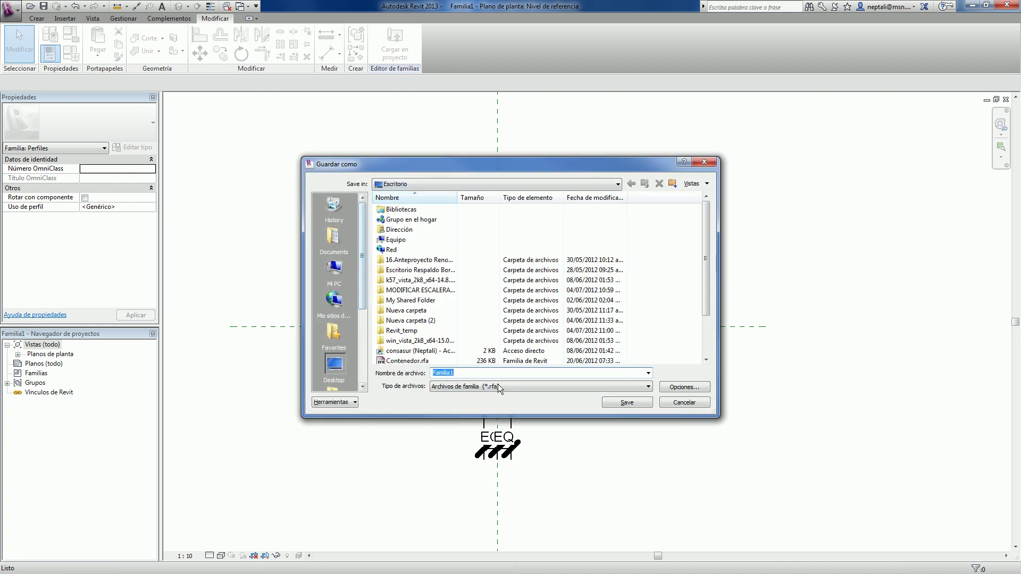
{"action": "type", "text": "pe"}
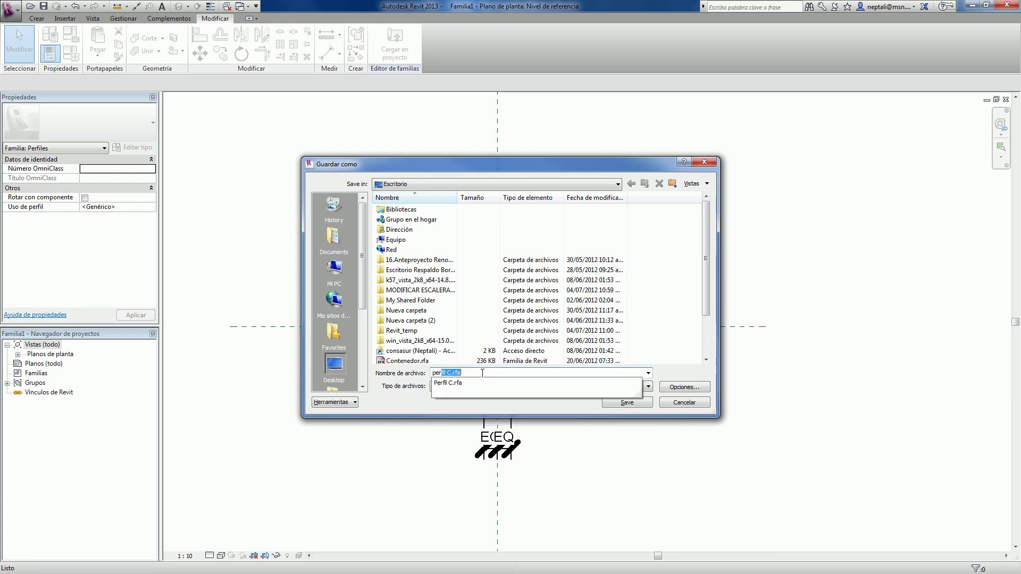
{"action": "key", "text": "BackSpace"}
{"action": "key", "text": "BackSpace"}
{"action": "key", "text": "BackSpace"}
{"action": "type", "text": "pe"}
{"action": "type", "text": "1"}
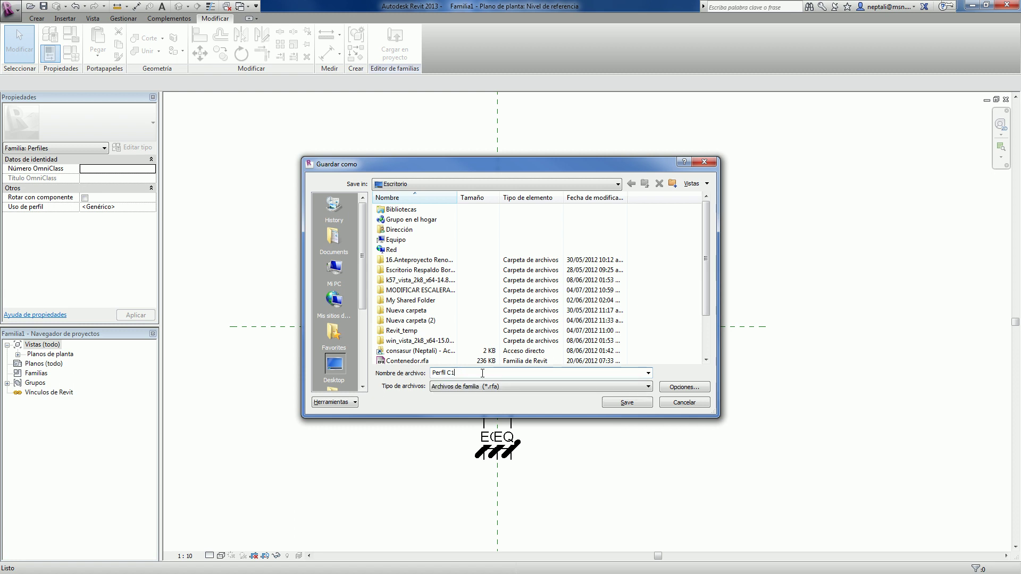
{"action": "left_click", "coordinate": [627, 402]}
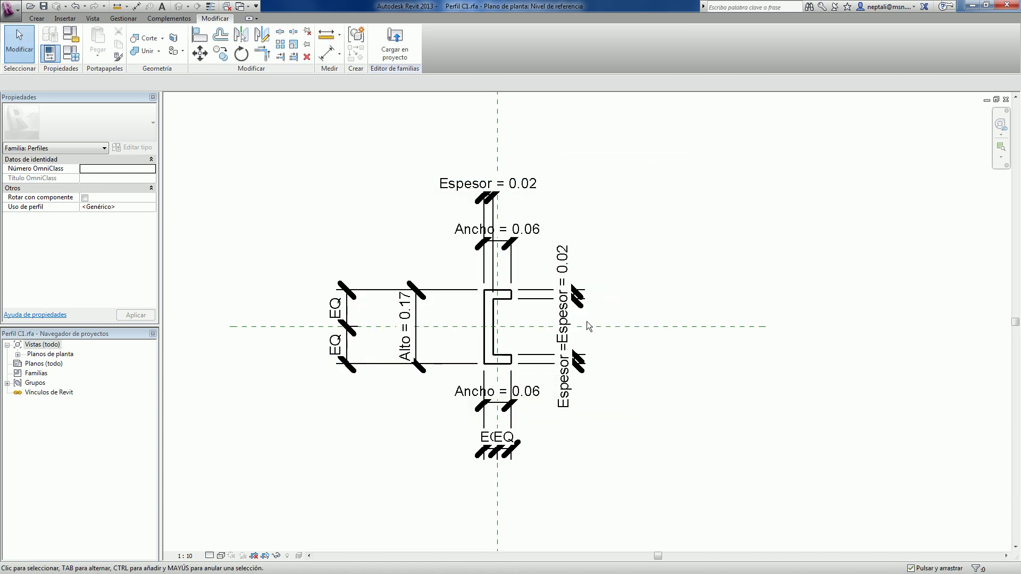
Load Perfil C1 into the stair project and open sheet A521 with the stair details
{"action": "left_click", "coordinate": [394, 43]}
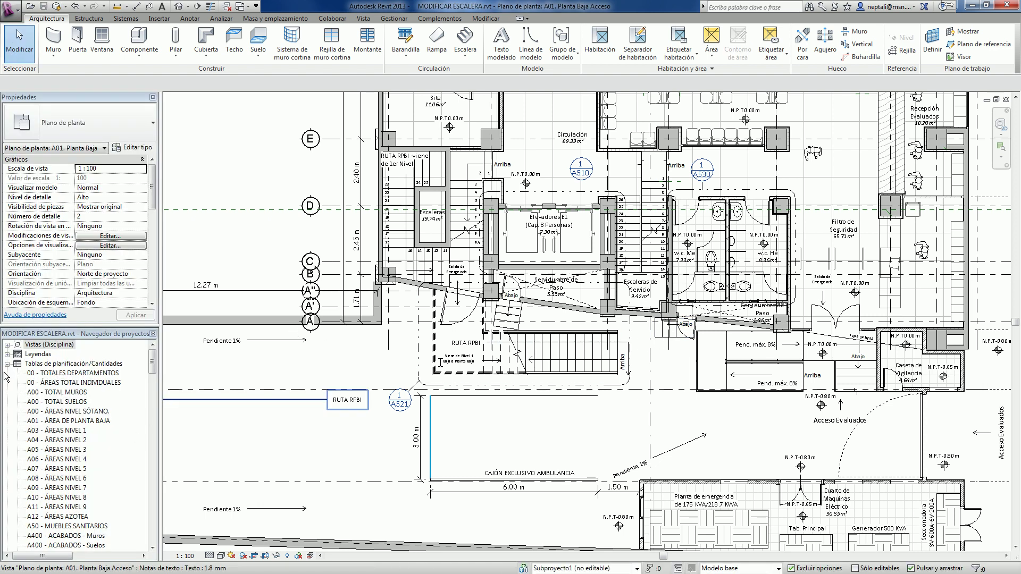
{"action": "left_click", "coordinate": [7, 364]}
{"action": "mouse_move", "coordinate": [153, 376]}
{"action": "left_mouse_down"}
{"action": "mouse_move", "coordinate": [153, 424]}
{"action": "mouse_move", "coordinate": [144, 404]}
{"action": "left_mouse_up"}
{"action": "double_click", "coordinate": [105, 383]}
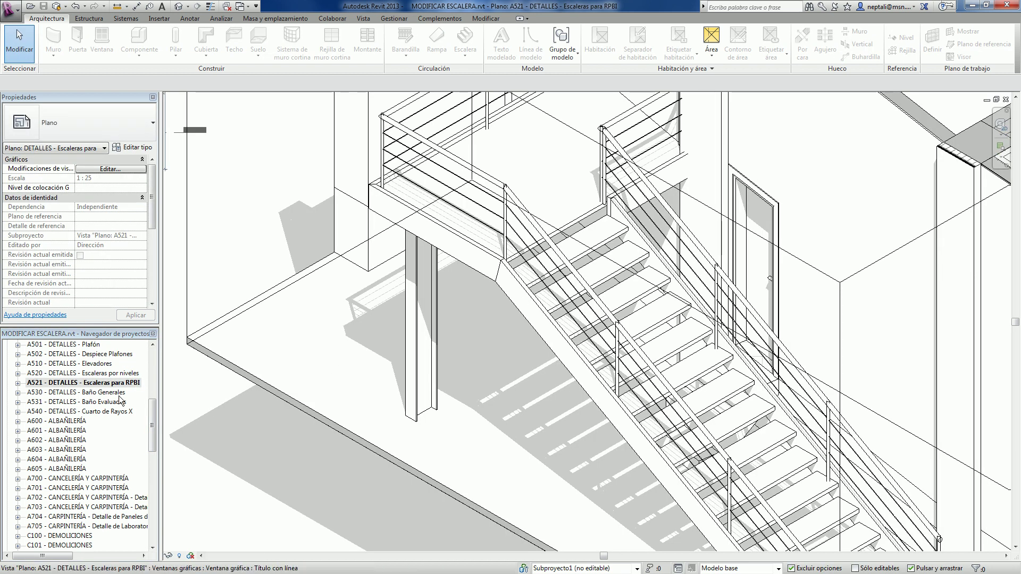
Select the Perfil C1 type under Familias > Perfiles: Espesor 0.02, Ancho 0.06, Alto 0.165
{"action": "mouse_move", "coordinate": [154, 417]}
{"action": "left_mouse_down"}
{"action": "mouse_move", "coordinate": [158, 503]}
{"action": "mouse_move", "coordinate": [181, 517]}
{"action": "left_mouse_up"}
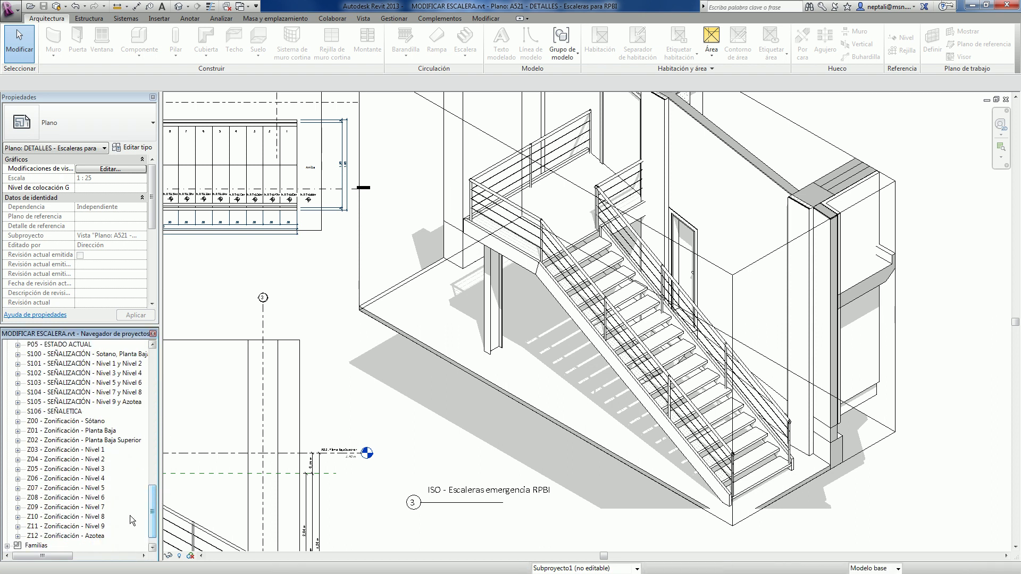
{"action": "scroll", "coordinate": [154, 512], "scroll_direction": "down", "scroll_amount": 1}
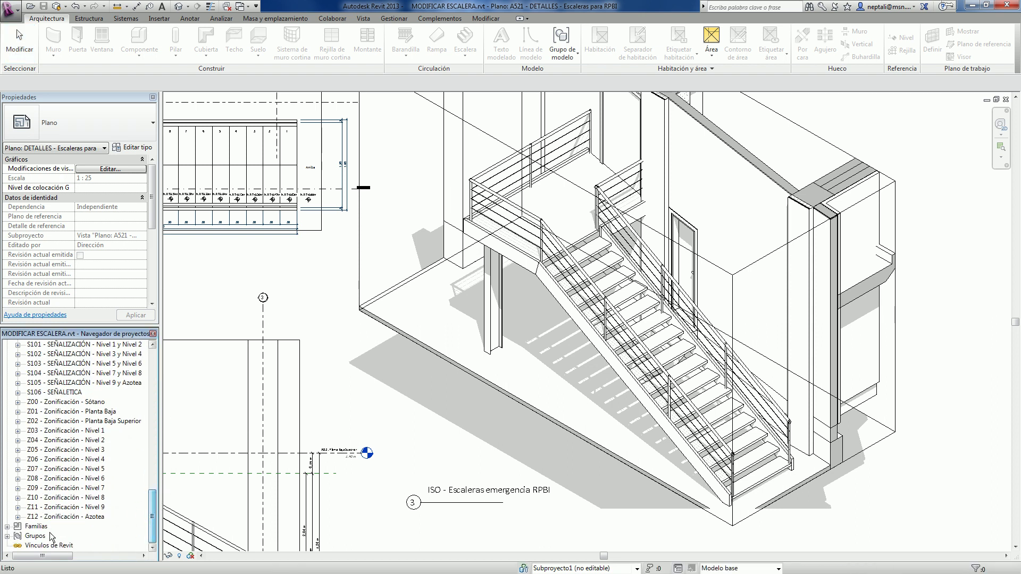
{"action": "left_click", "coordinate": [7, 527]}
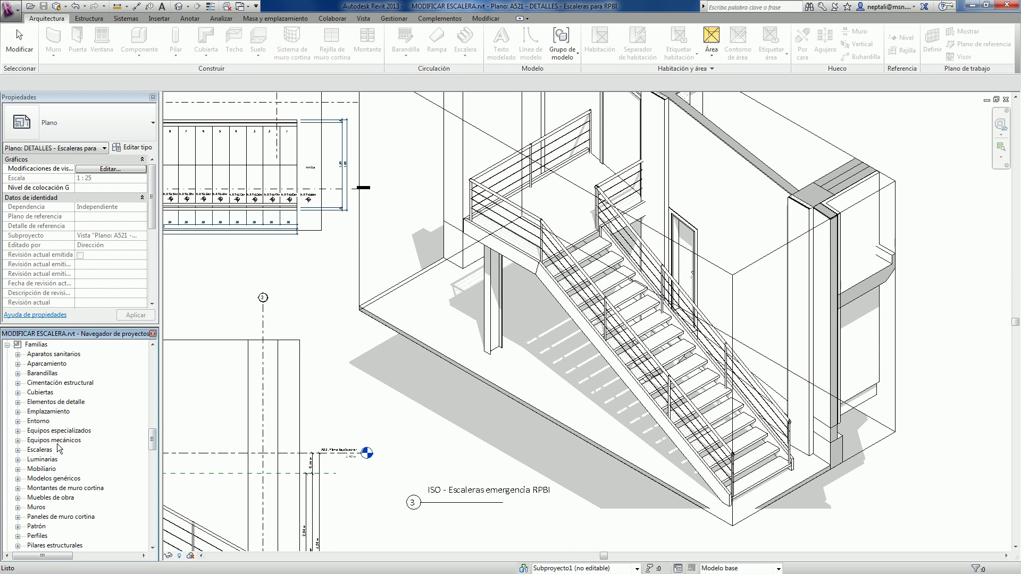
{"action": "left_click", "coordinate": [18, 536]}
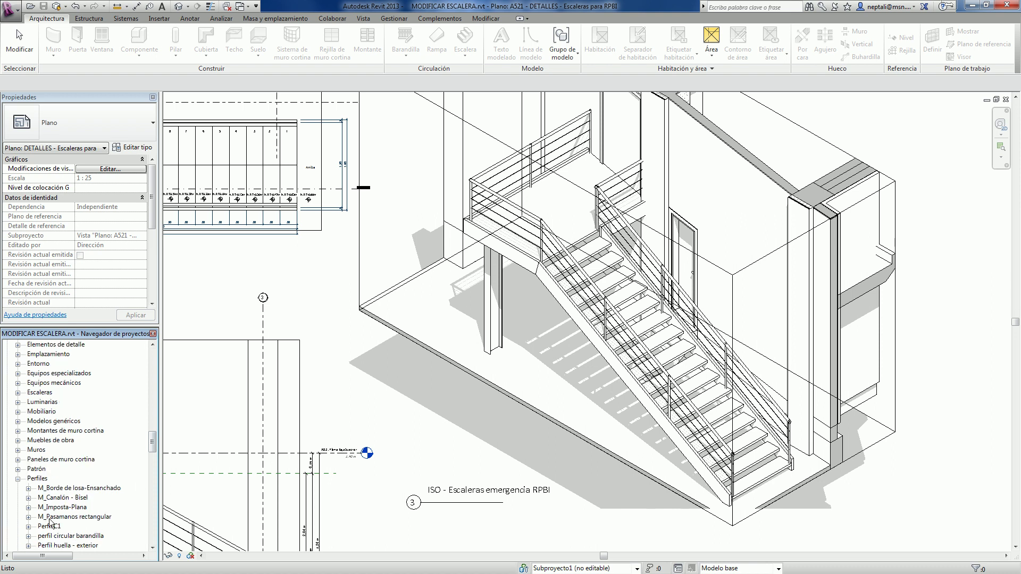
{"action": "left_click", "coordinate": [59, 535]}
{"action": "left_click_drag", "start_coordinate": [152, 445], "coordinate": [149, 460]}
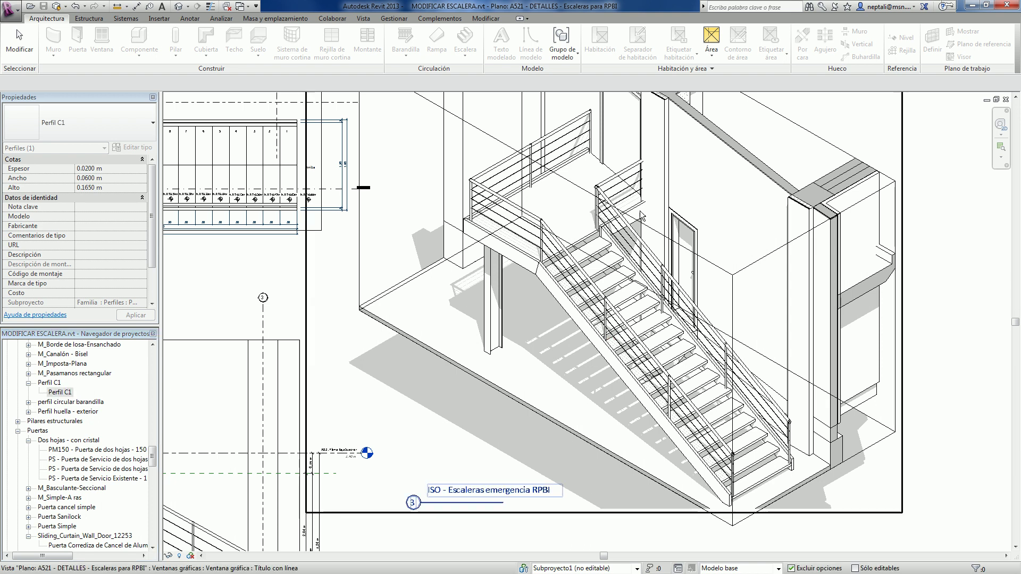
Activate the stair viewport on the sheet and enter stair editing
{"action": "left_click", "coordinate": [652, 175]}
{"action": "scroll", "coordinate": [652, 175], "scroll_direction": "up", "scroll_amount": 2}
{"action": "right_click", "coordinate": [618, 230]}
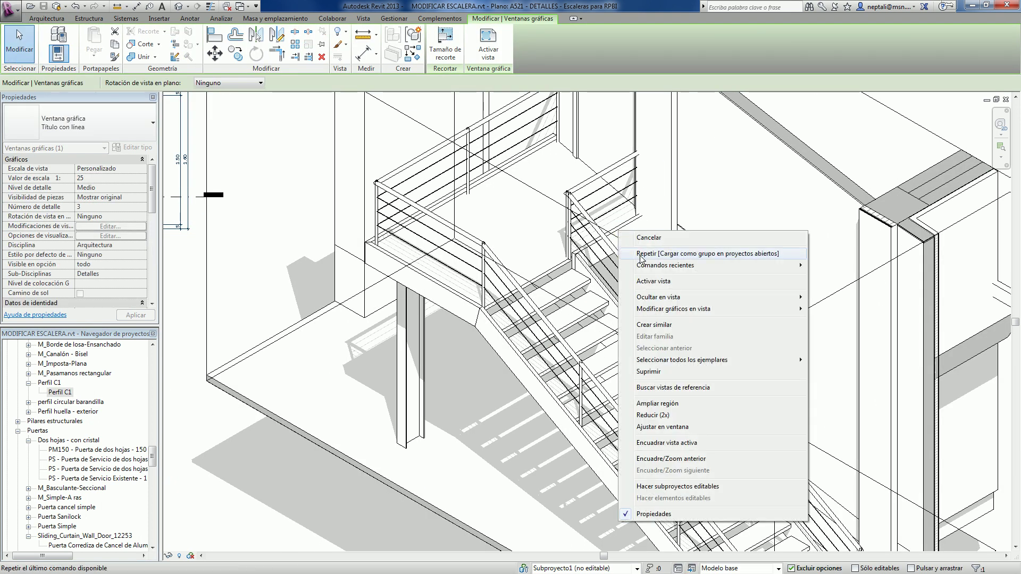
{"action": "left_click", "coordinate": [653, 282]}
{"action": "double_click", "coordinate": [619, 230]}
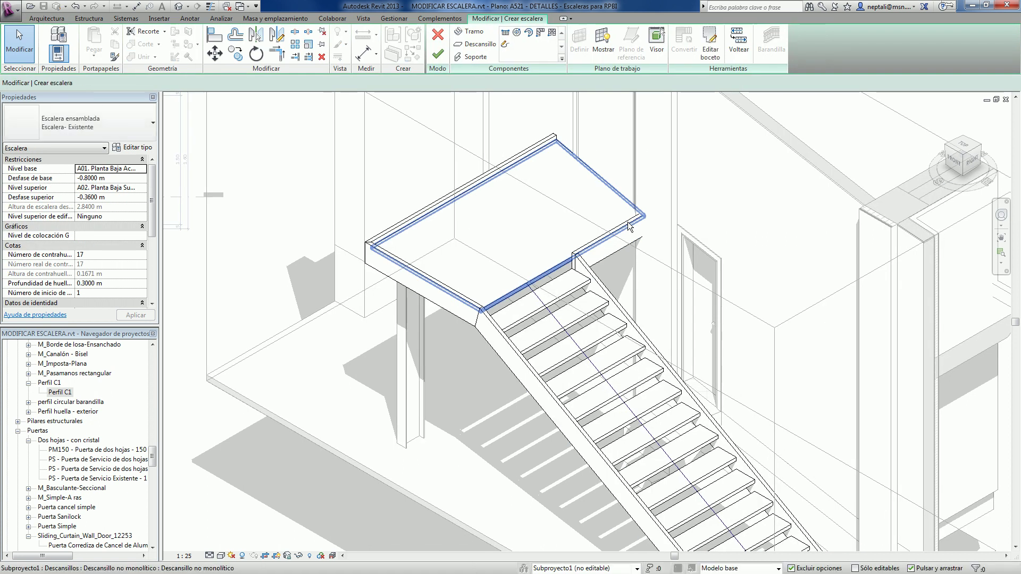
Set the landing stringer's section profile to Perfil C1, deleting the conflicting references
{"action": "left_click", "coordinate": [458, 318]}
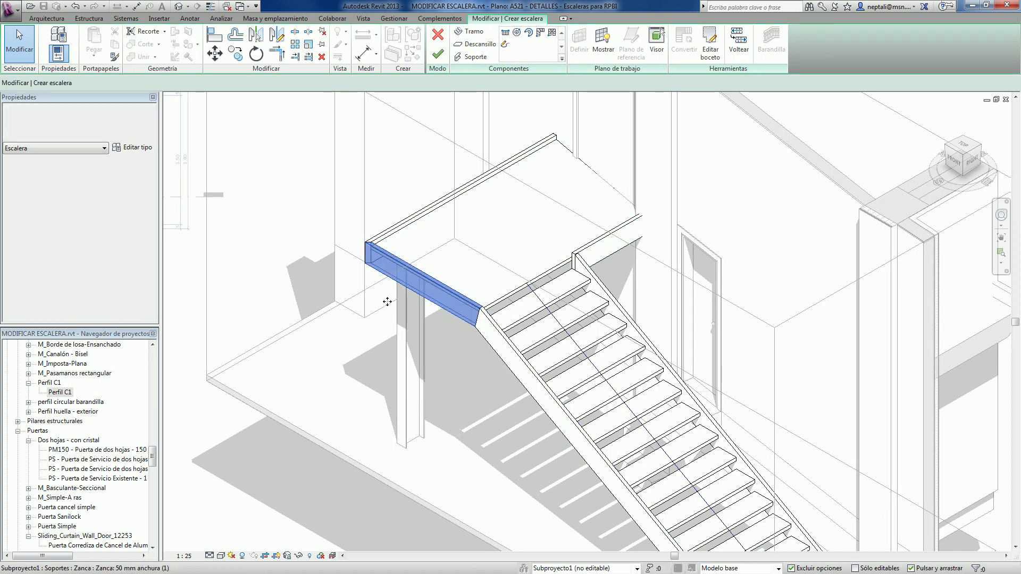
{"action": "left_click", "coordinate": [134, 147]}
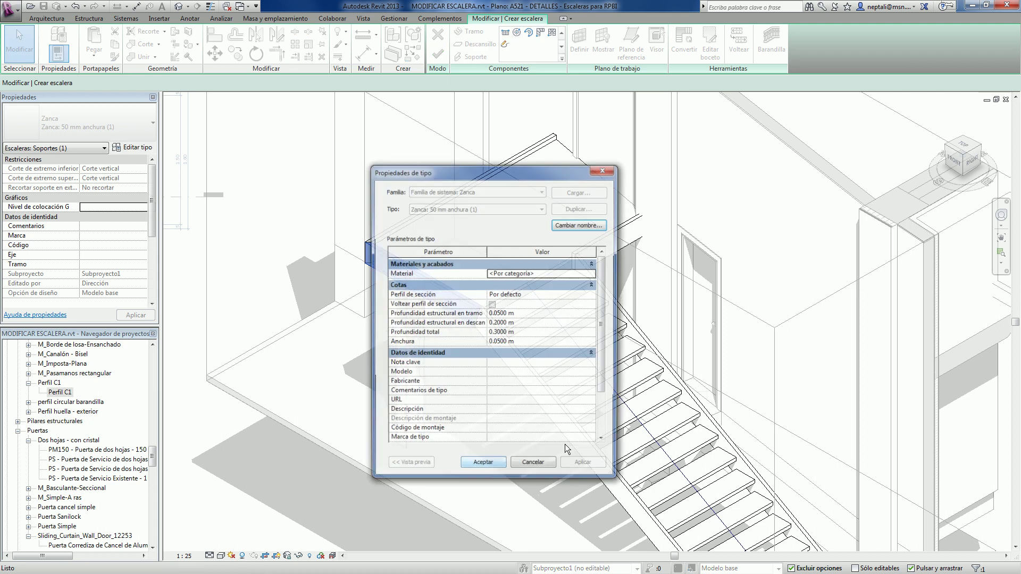
{"action": "left_click", "coordinate": [553, 295]}
{"action": "left_click", "coordinate": [594, 295]}
{"action": "left_click", "coordinate": [514, 304]}
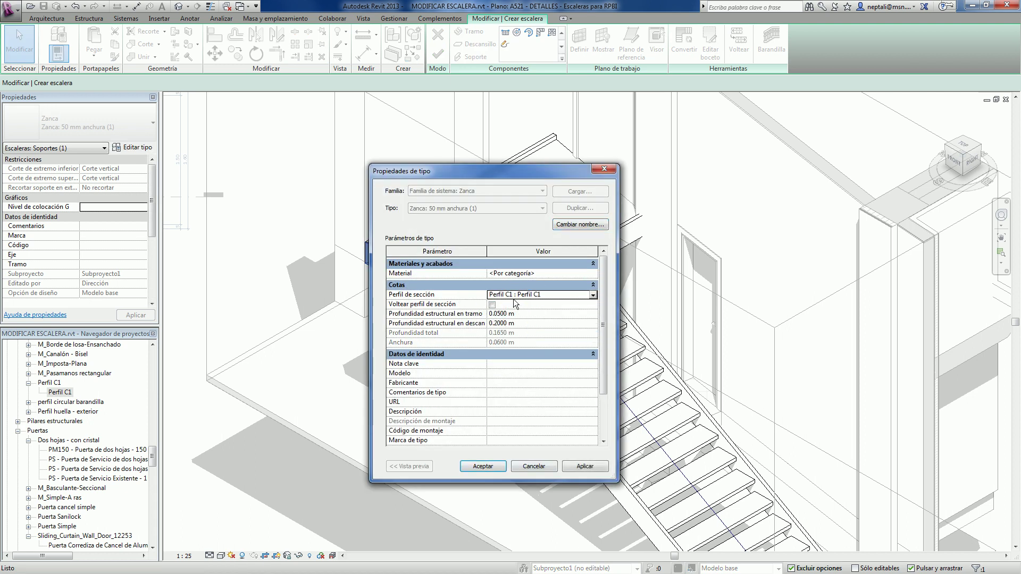
{"action": "left_click", "coordinate": [489, 470]}
{"action": "left_click", "coordinate": [423, 364]}
{"action": "left_click", "coordinate": [423, 365]}
{"action": "left_click", "coordinate": [481, 466]}
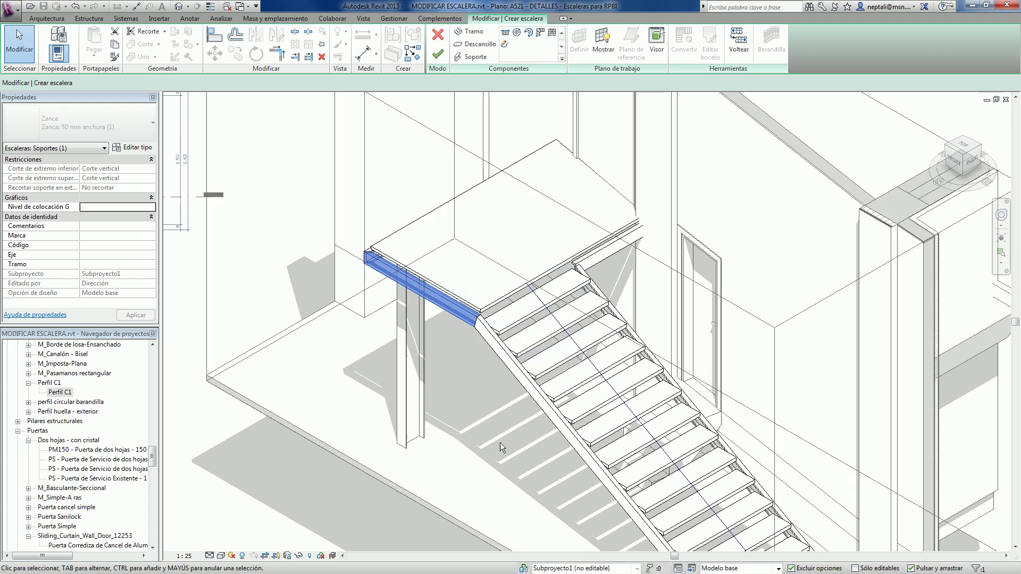
{"action": "left_click", "coordinate": [399, 314]}
Tick Voltear perfil de sección in the landing stringer's type properties and apply
{"action": "scroll", "coordinate": [484, 312], "scroll_direction": "up", "scroll_amount": 2}
{"action": "scroll", "coordinate": [542, 338], "scroll_direction": "up", "scroll_amount": 2}
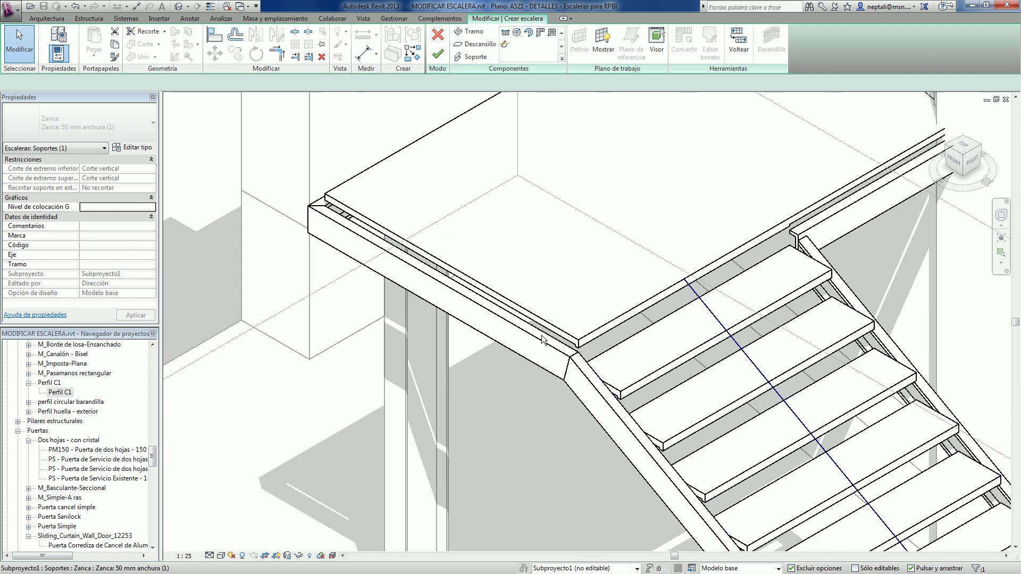
{"action": "left_click", "coordinate": [538, 338]}
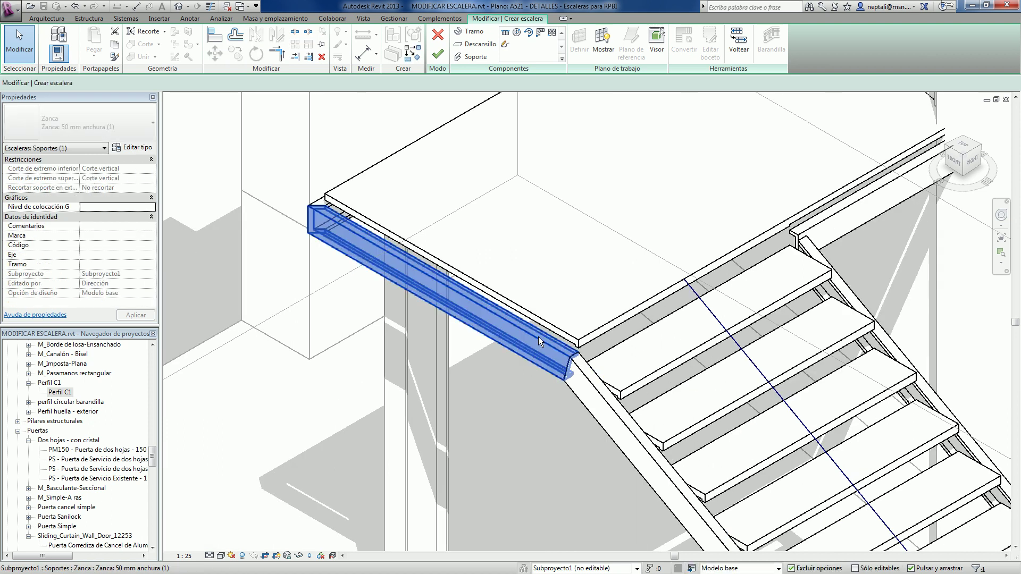
{"action": "left_click", "coordinate": [130, 146]}
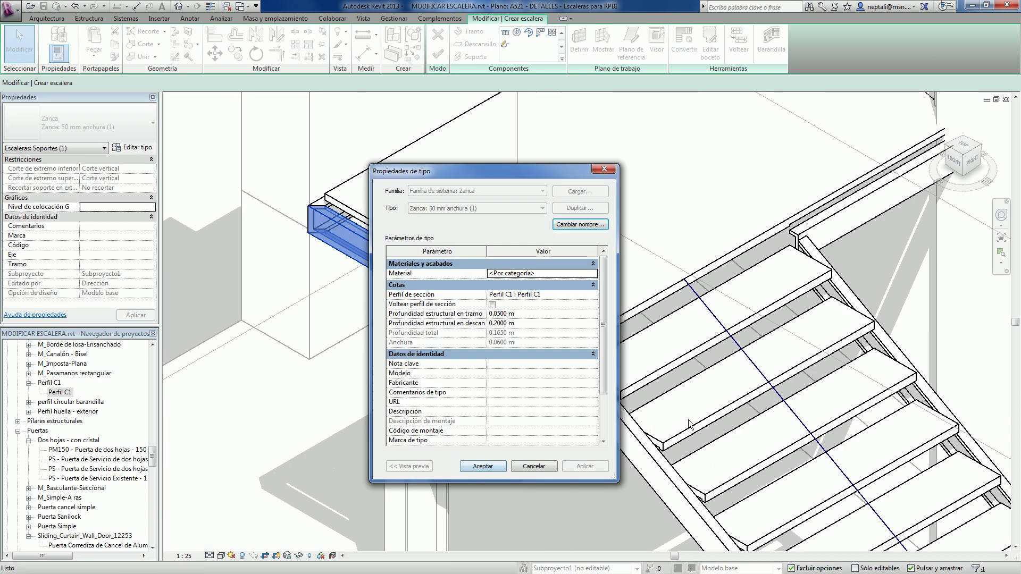
{"action": "left_click", "coordinate": [492, 305]}
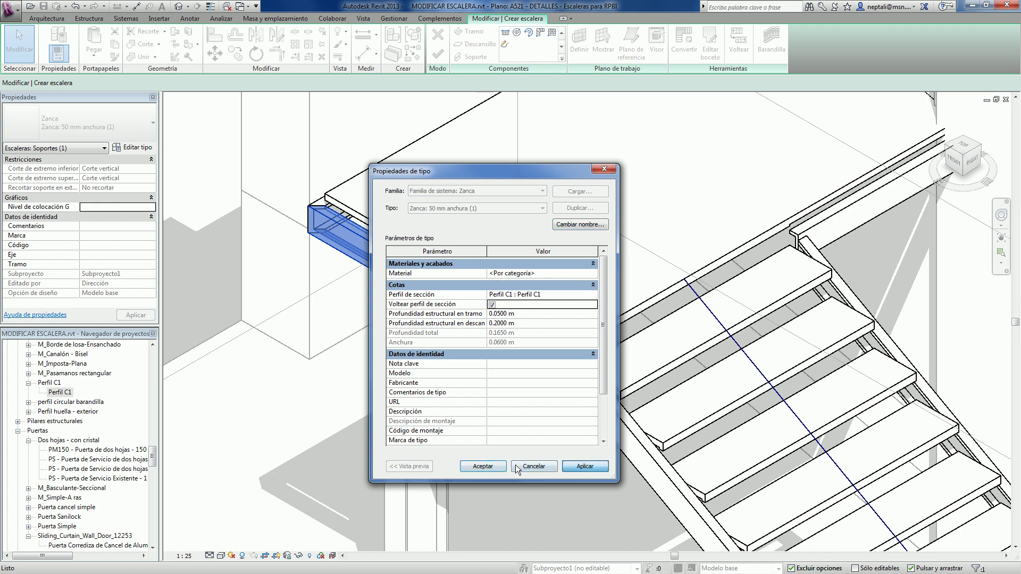
{"action": "left_click", "coordinate": [483, 466]}
{"action": "left_click", "coordinate": [506, 417]}
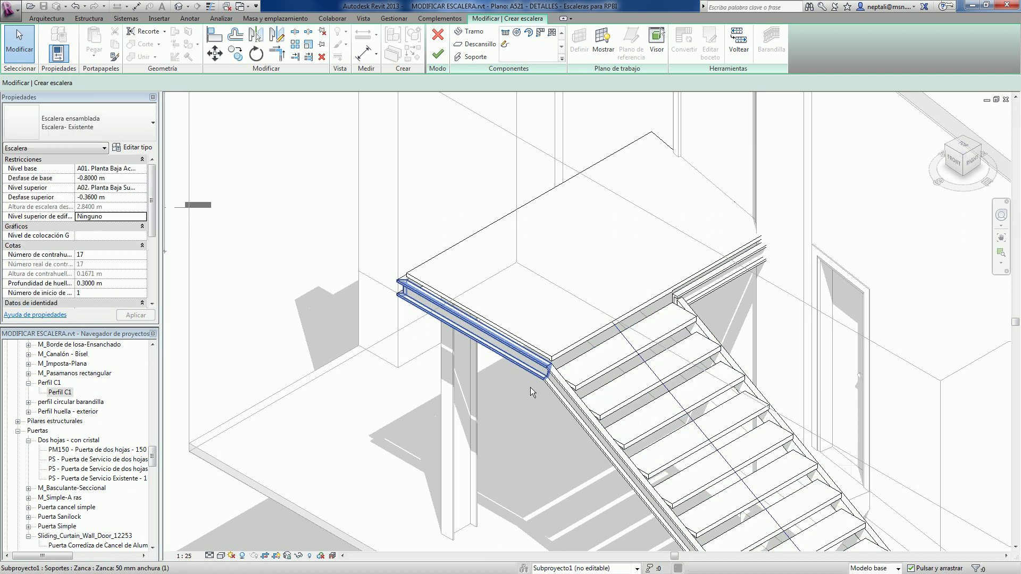
Give the Perfil C1 type Espesor 0.01, Ancho 0.15 and Alto 0.30 m
{"action": "scroll", "coordinate": [534, 393], "scroll_direction": "up", "scroll_amount": 2}
{"action": "scroll", "coordinate": [541, 369], "scroll_direction": "up", "scroll_amount": 2}
{"action": "scroll", "coordinate": [541, 369], "scroll_direction": "up", "scroll_amount": 1}
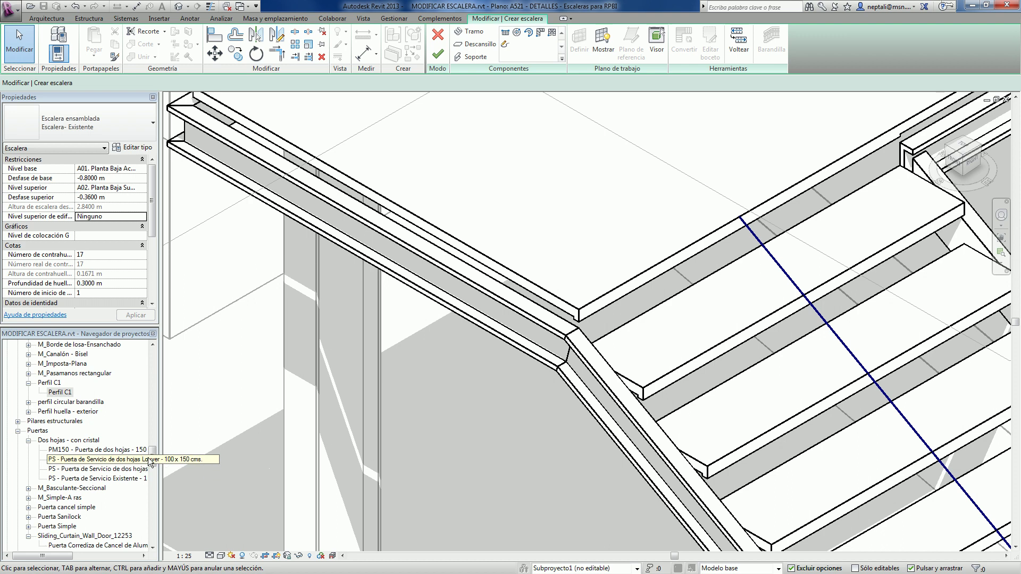
{"action": "mouse_move", "coordinate": [152, 453]}
{"action": "left_mouse_down"}
{"action": "mouse_move", "coordinate": [152, 506]}
{"action": "mouse_move", "coordinate": [154, 468]}
{"action": "left_mouse_up"}
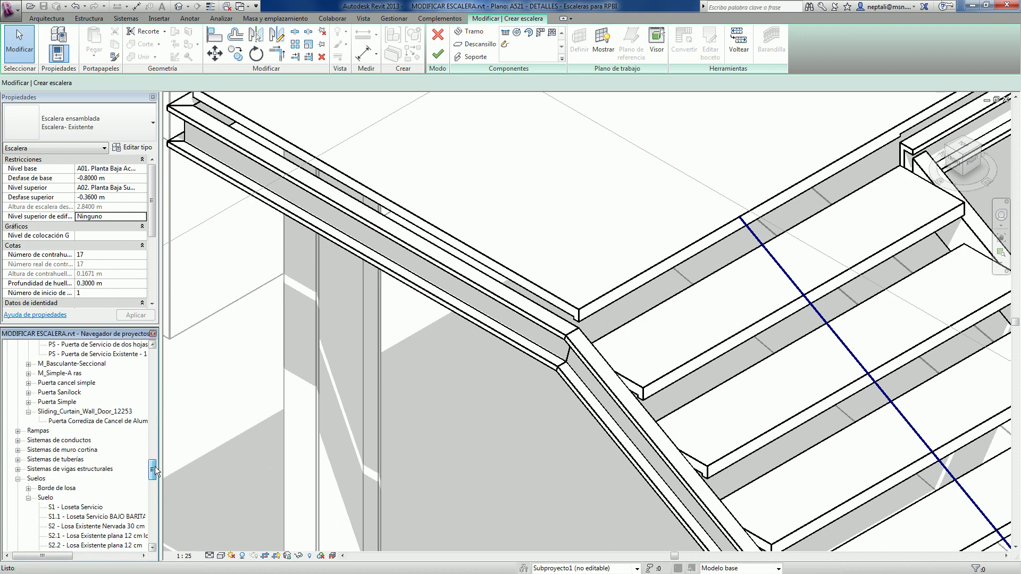
{"action": "left_click_drag", "start_coordinate": [155, 467], "coordinate": [154, 458]}
{"action": "left_click", "coordinate": [61, 383]}
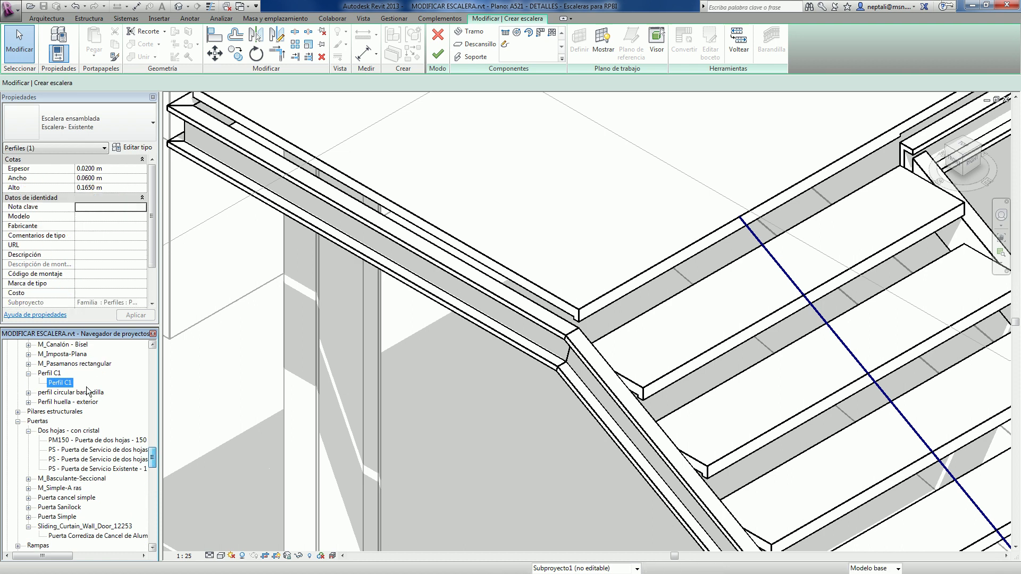
{"action": "double_click", "coordinate": [87, 385]}
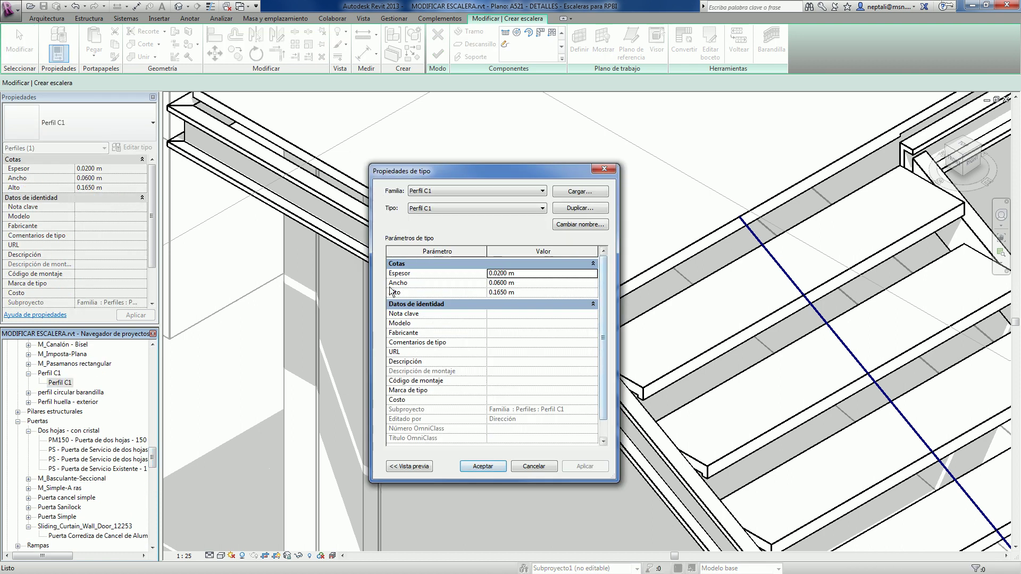
{"action": "left_click", "coordinate": [532, 273]}
{"action": "type", "text": "0.3"}
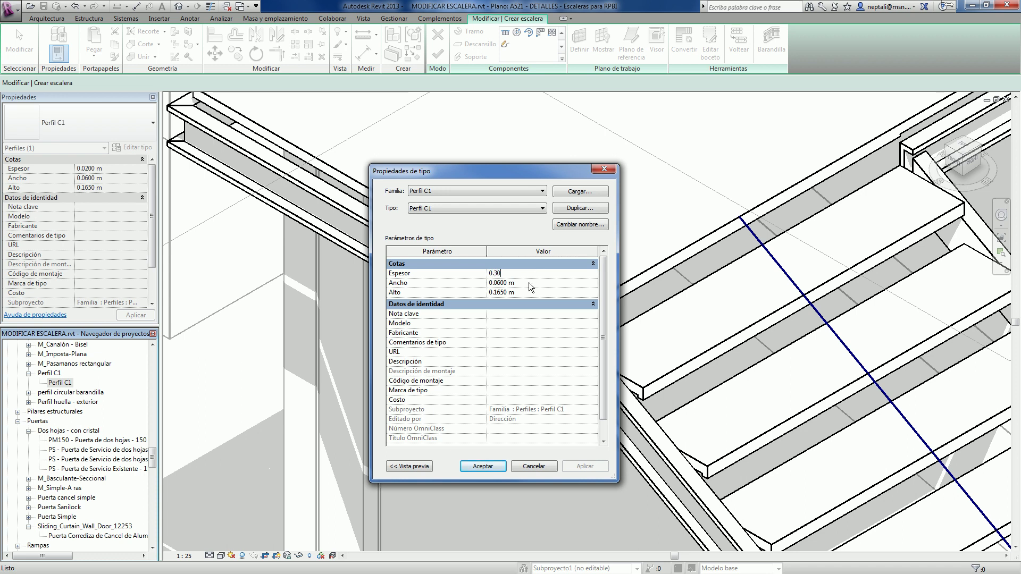
{"action": "left_click", "coordinate": [471, 275]}
{"action": "left_click", "coordinate": [535, 285]}
{"action": "left_click", "coordinate": [483, 467]}
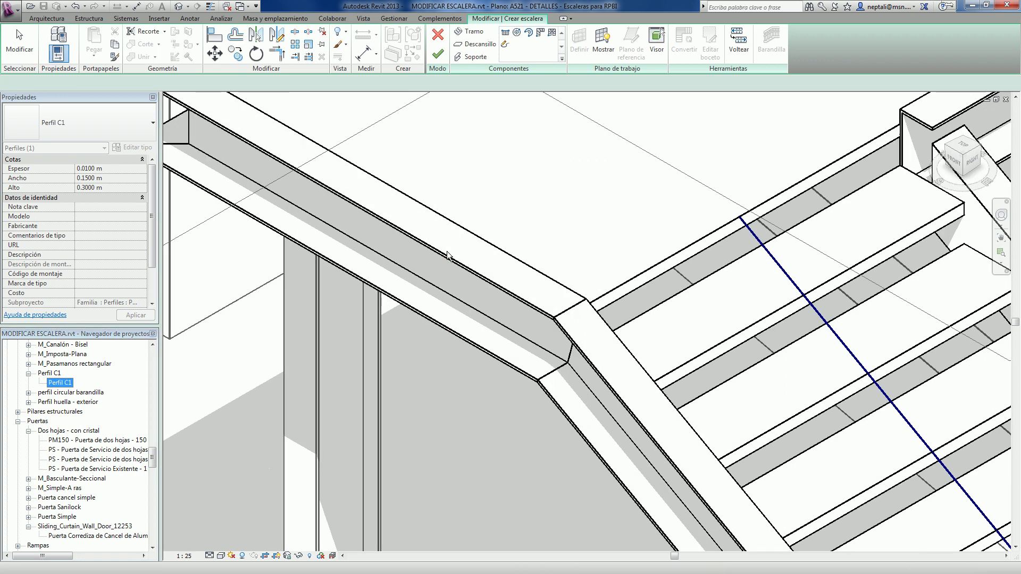
Inspect the stair in 3D, then finish the stair edit mode
{"action": "scroll", "coordinate": [449, 255], "scroll_direction": "down", "scroll_amount": 5}
{"action": "scroll", "coordinate": [463, 236], "scroll_direction": "down", "scroll_amount": 3}
{"action": "scroll", "coordinate": [470, 233], "scroll_direction": "down", "scroll_amount": 1}
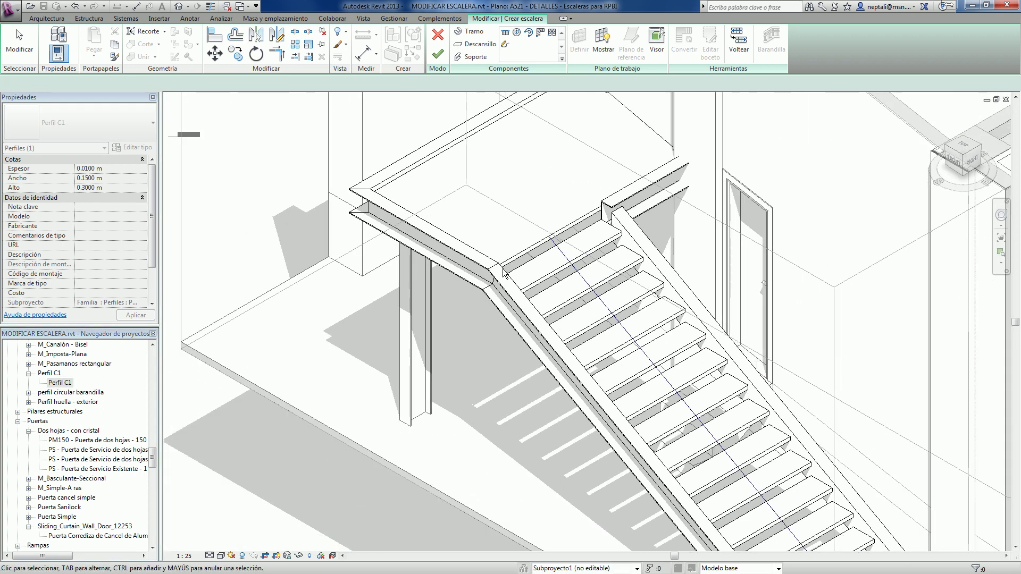
{"action": "scroll", "coordinate": [612, 376], "scroll_direction": "up", "scroll_amount": 3}
{"action": "middle_click_drag", "start_coordinate": [611, 377], "coordinate": [575, 381], "text": "shift"}
{"action": "scroll", "coordinate": [574, 380], "scroll_direction": "down", "scroll_amount": 3}
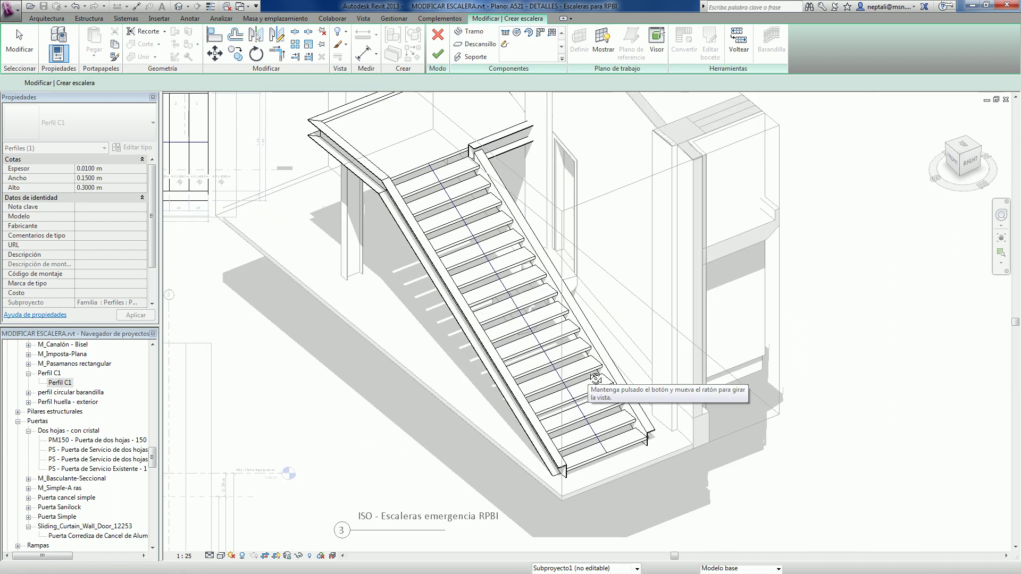
{"action": "scroll", "coordinate": [420, 223], "scroll_direction": "up", "scroll_amount": 3}
{"action": "scroll", "coordinate": [406, 199], "scroll_direction": "up", "scroll_amount": 3}
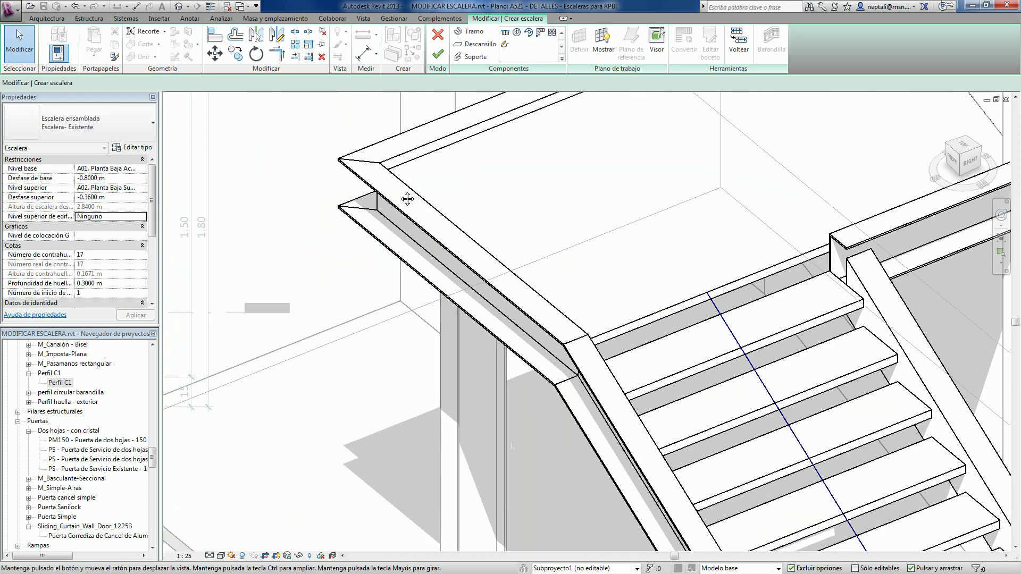
{"action": "scroll", "coordinate": [375, 170], "scroll_direction": "up", "scroll_amount": 1}
{"action": "scroll", "coordinate": [375, 170], "scroll_direction": "down", "scroll_amount": 2}
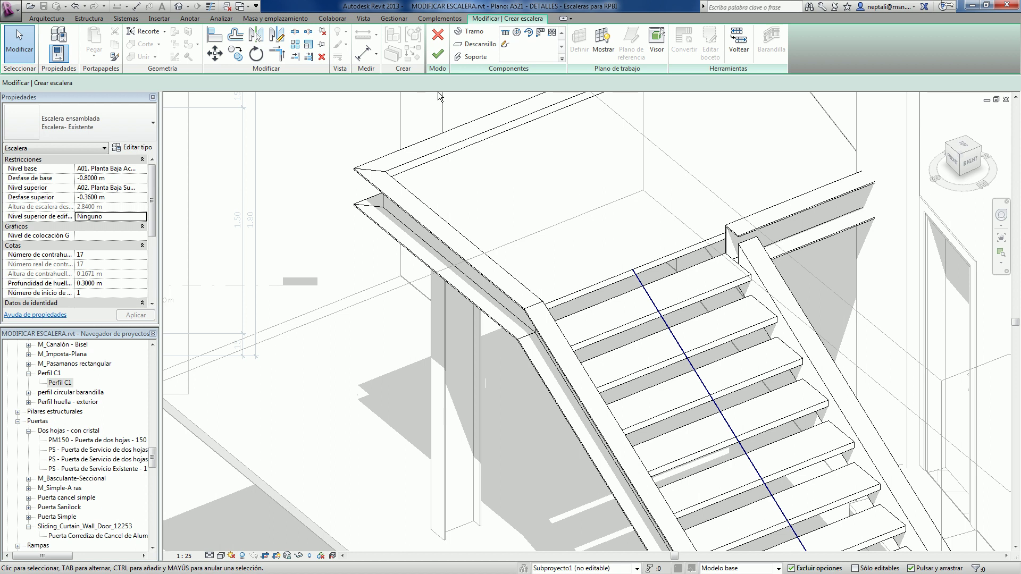
{"action": "left_click", "coordinate": [438, 59]}
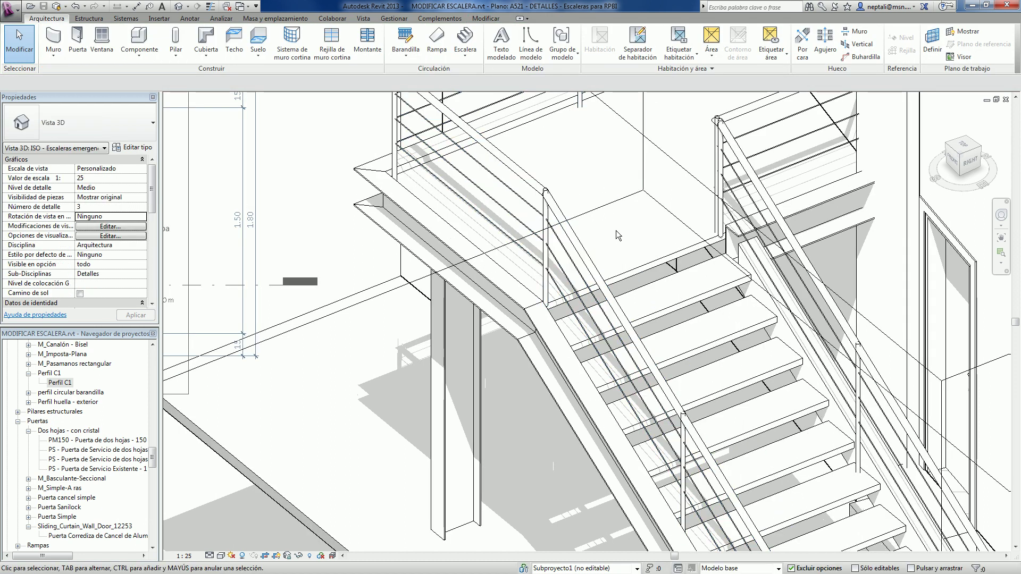
{"action": "scroll", "coordinate": [612, 223], "scroll_direction": "down", "scroll_amount": 2}
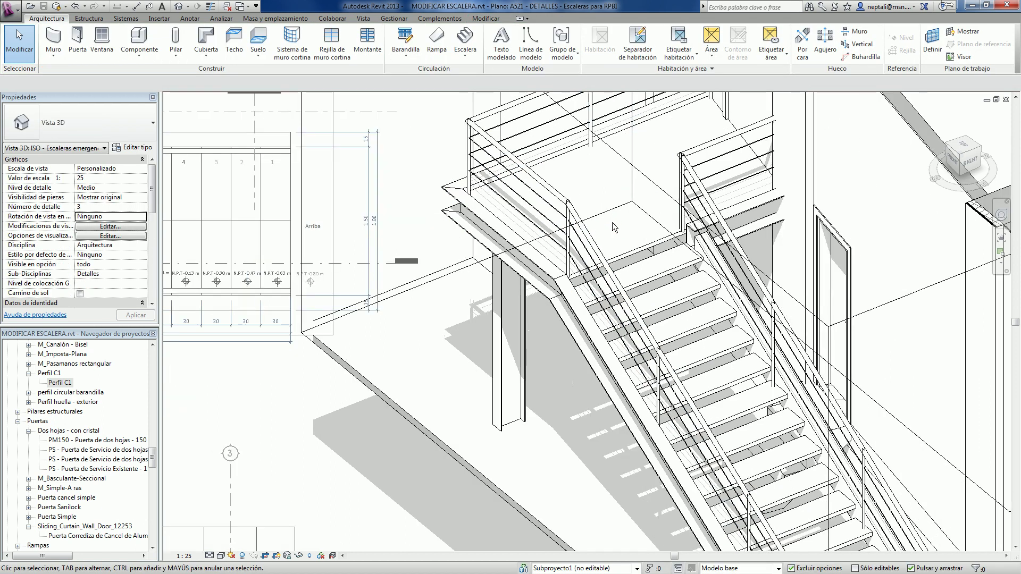